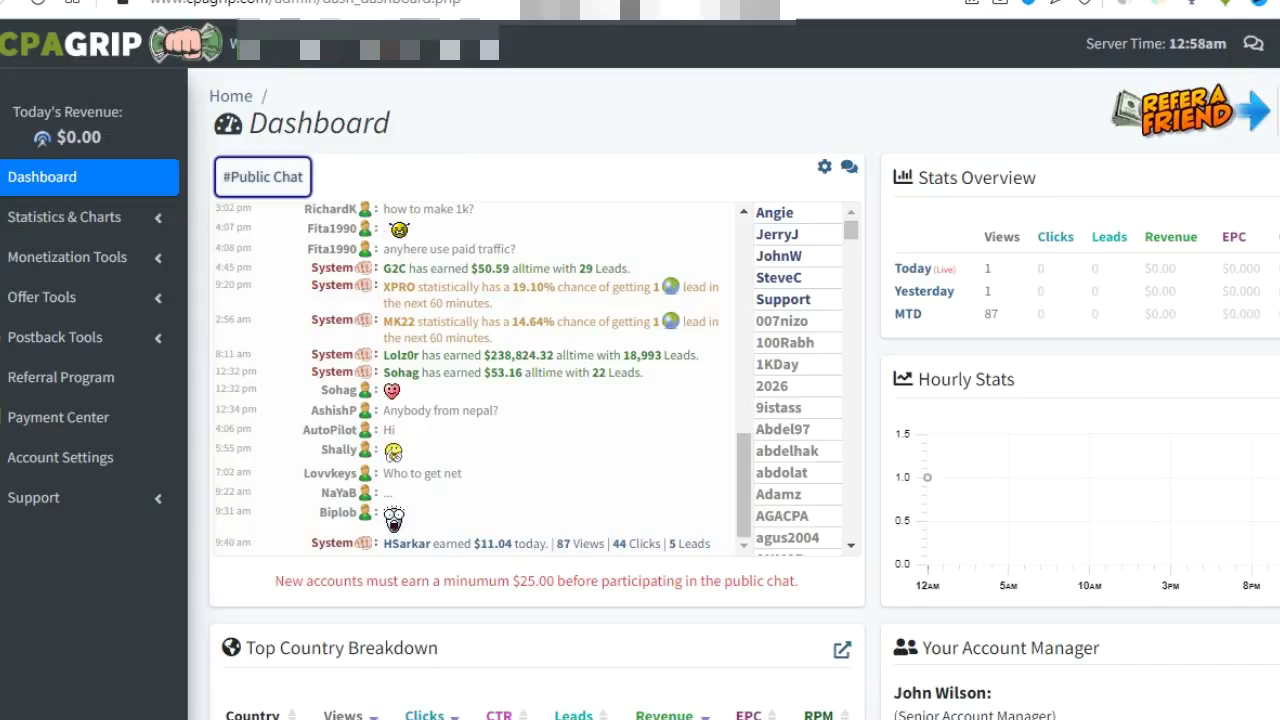
# Open the context menu on the CPAGrip dashboard browser tab.
pyautogui.rightClick(57, 2)
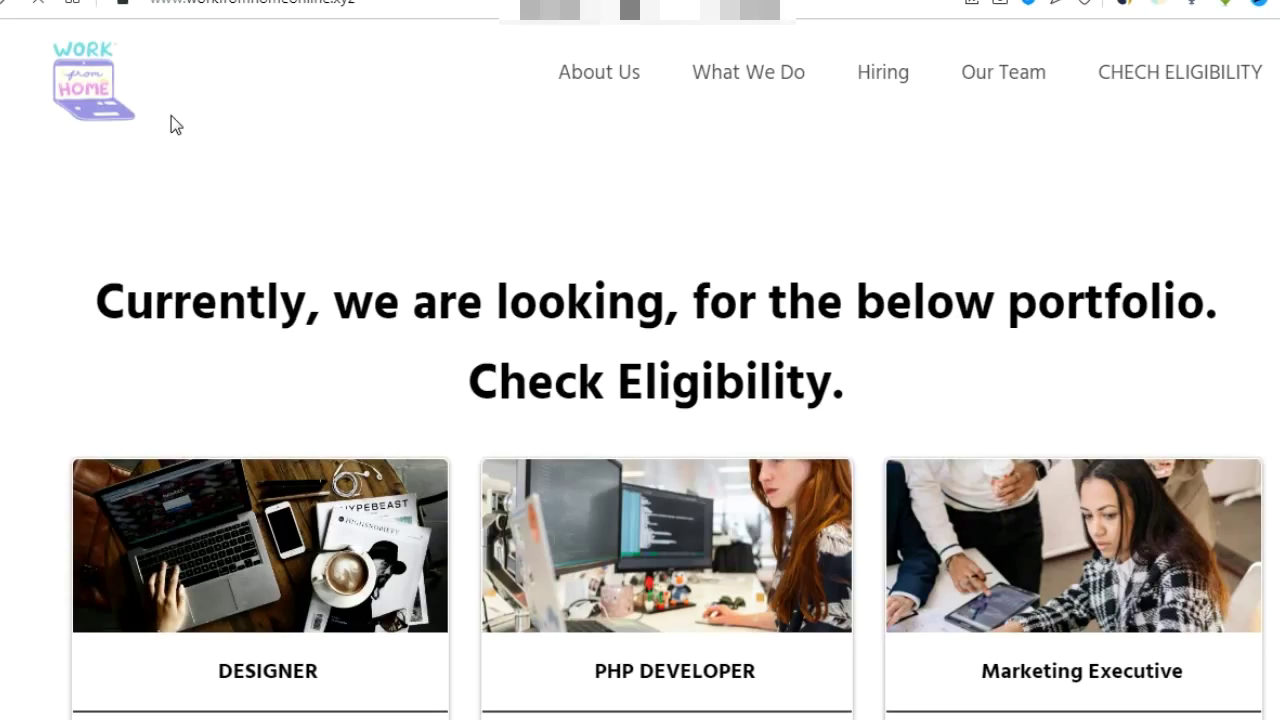
# Scroll through the Designer, PHP Developer and Marketing Executive job cards on the Systeme.io site.
pyautogui.scroll(-10, 462, 317)
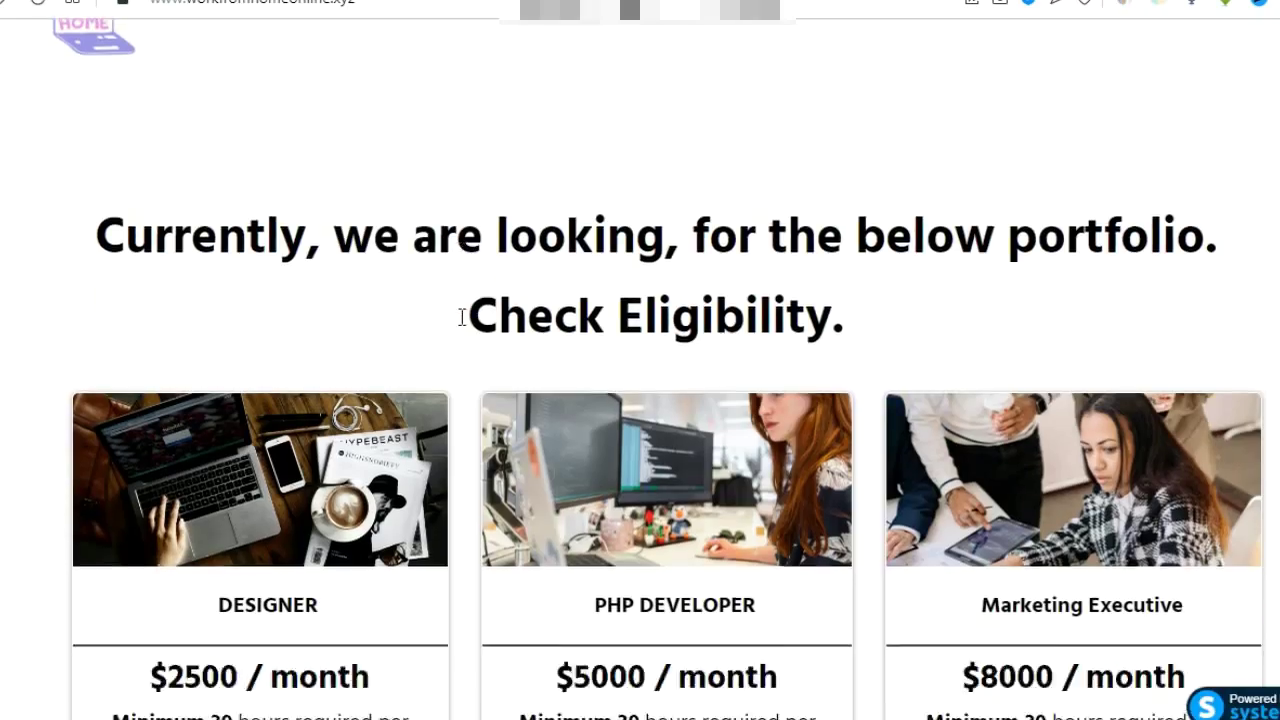
pyautogui.scroll(3, 460, 317)
pyautogui.scroll(7, 460, 325)
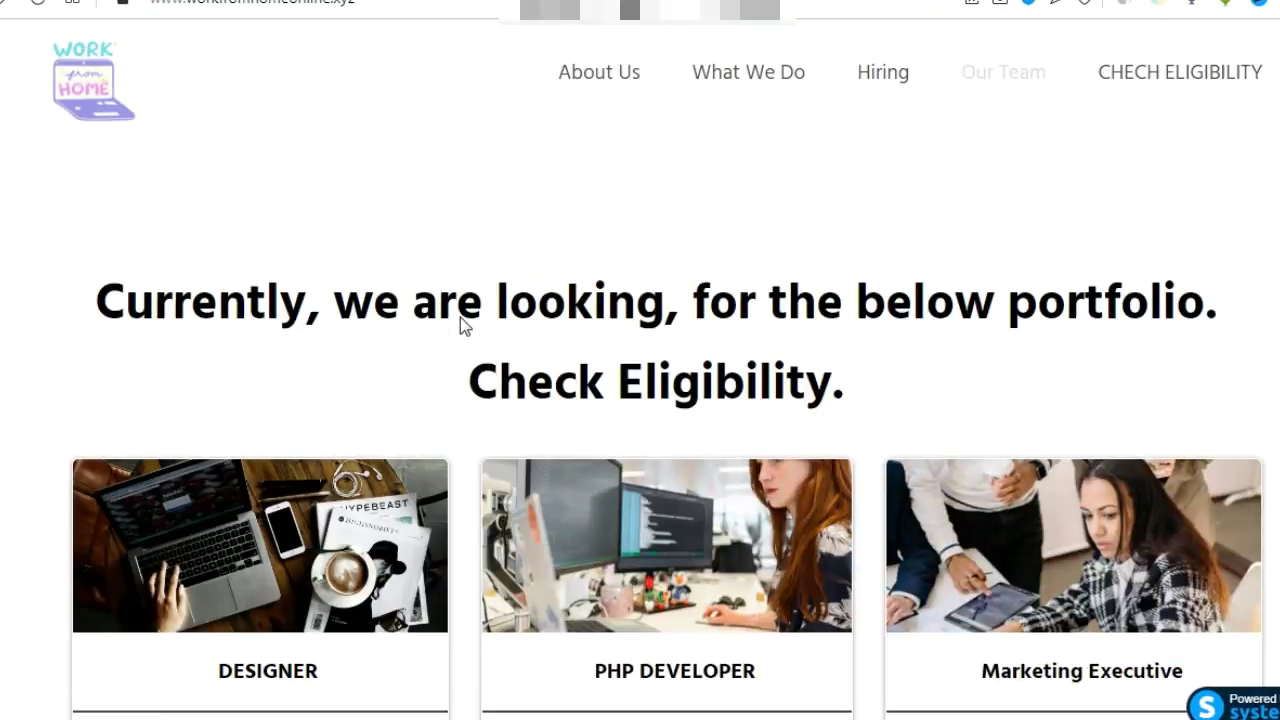
pyautogui.scroll(-8, 462, 317)
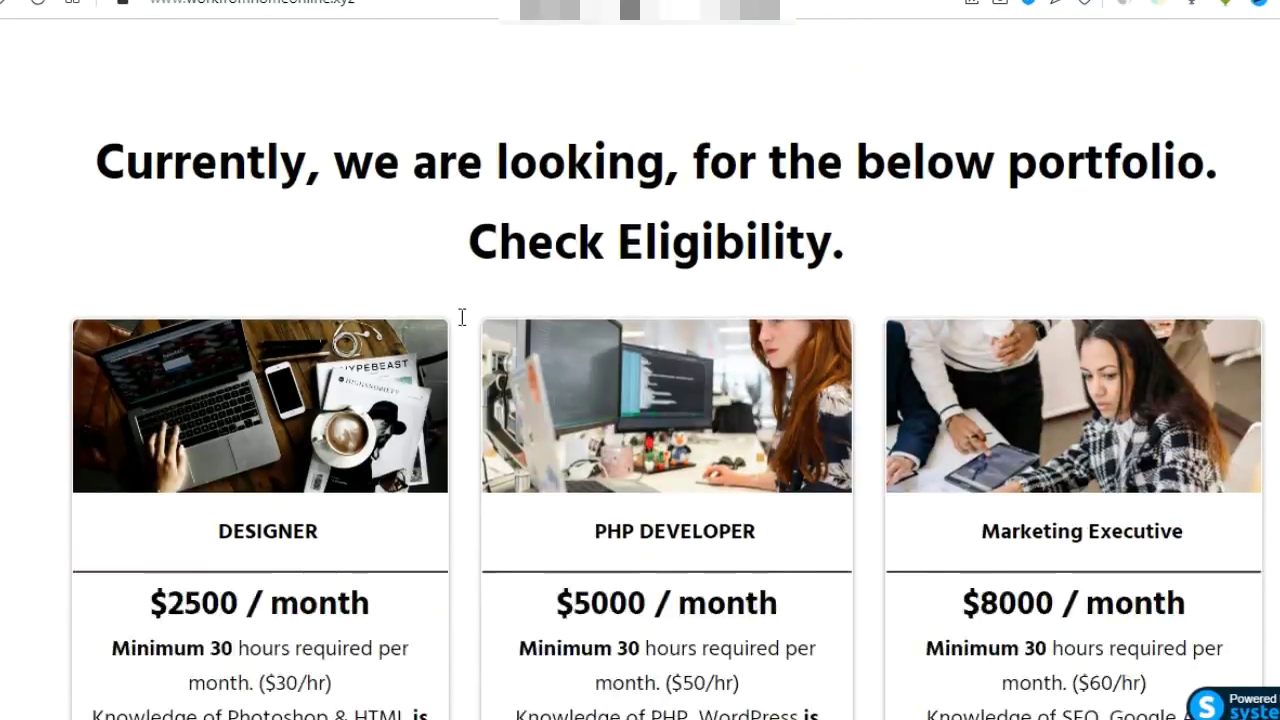
pyautogui.scroll(-9, 460, 317)
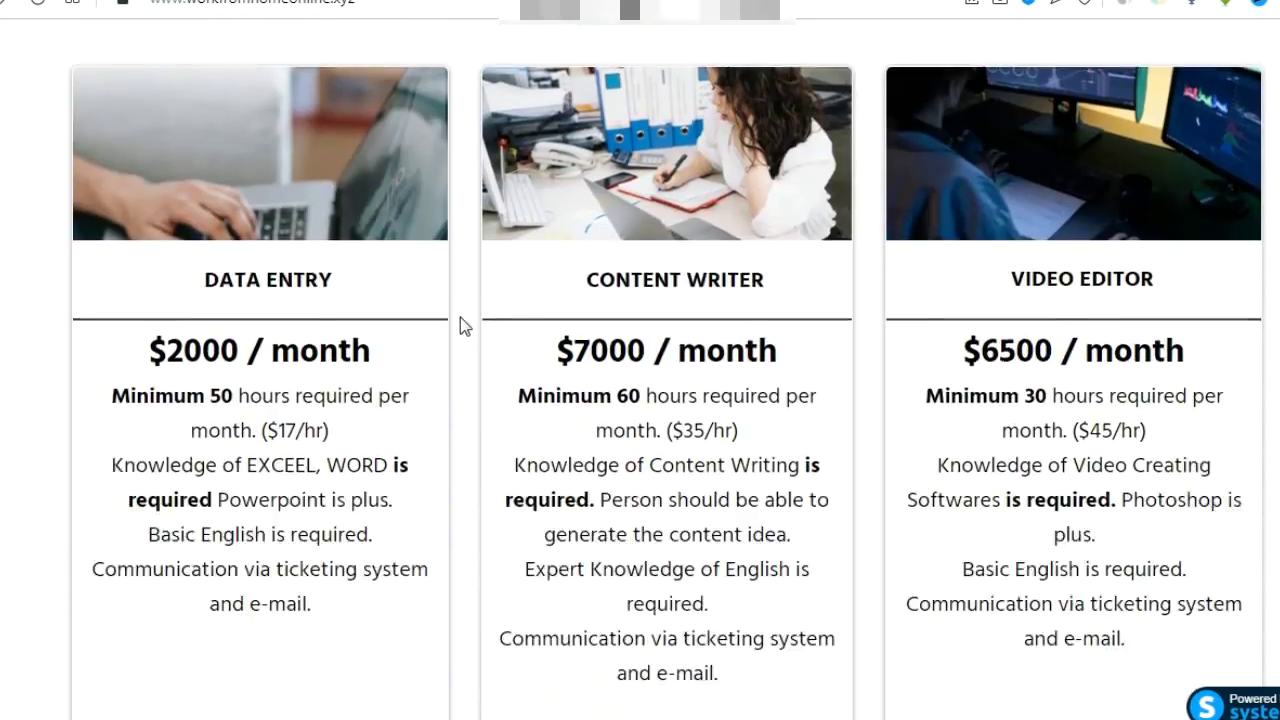
pyautogui.scroll(15, 460, 317)
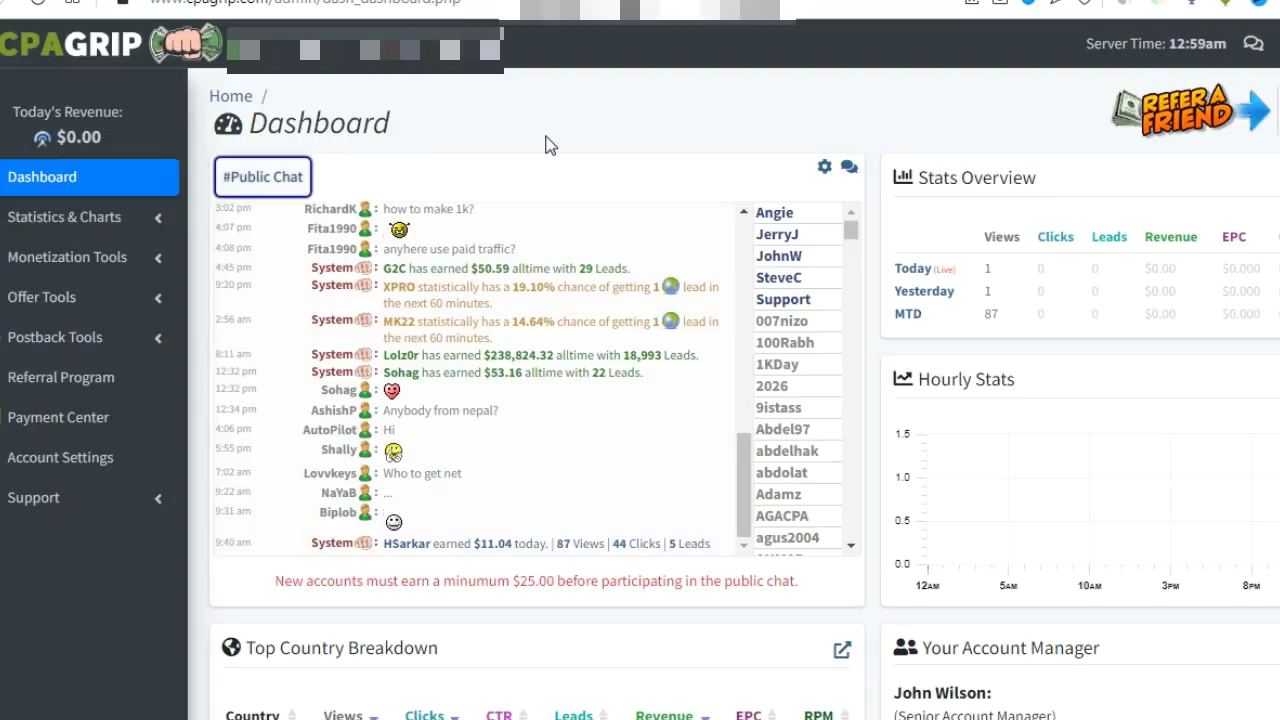
# Start a new content locker under Monetization Tools > Content Lockers, agreeing to the Terms of Service.
pyautogui.click(95, 264)
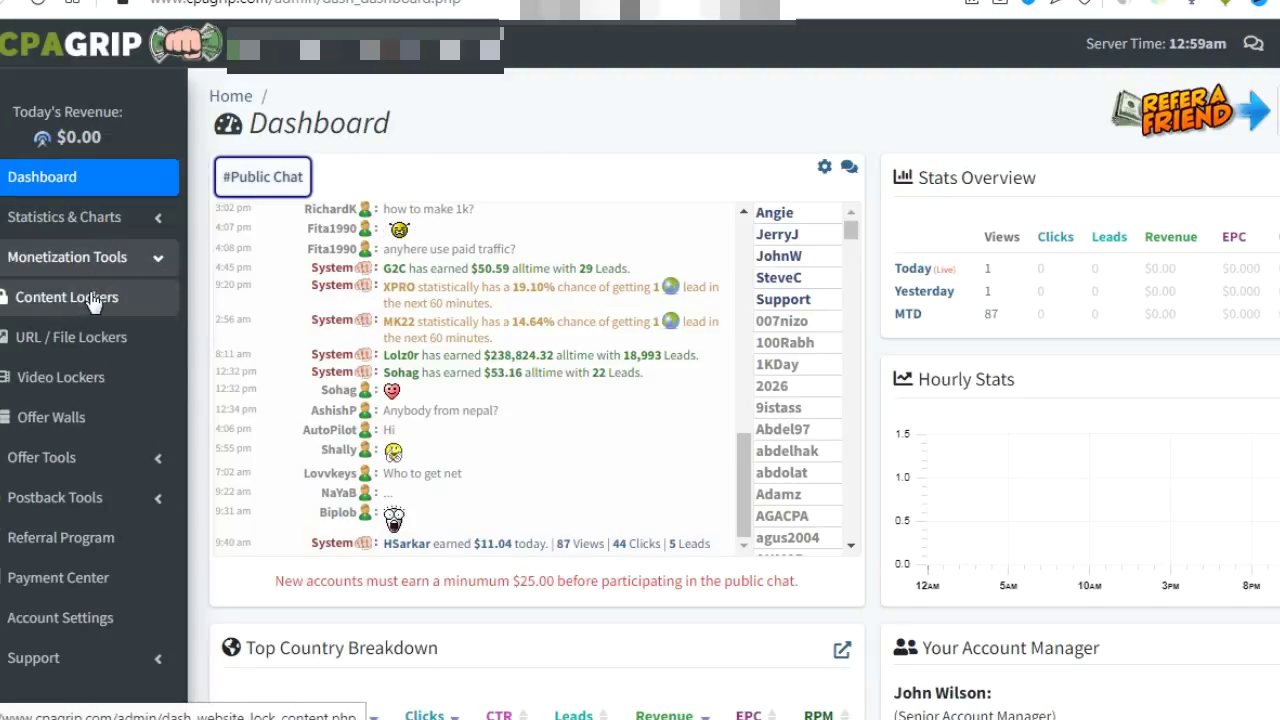
pyautogui.click(92, 301)
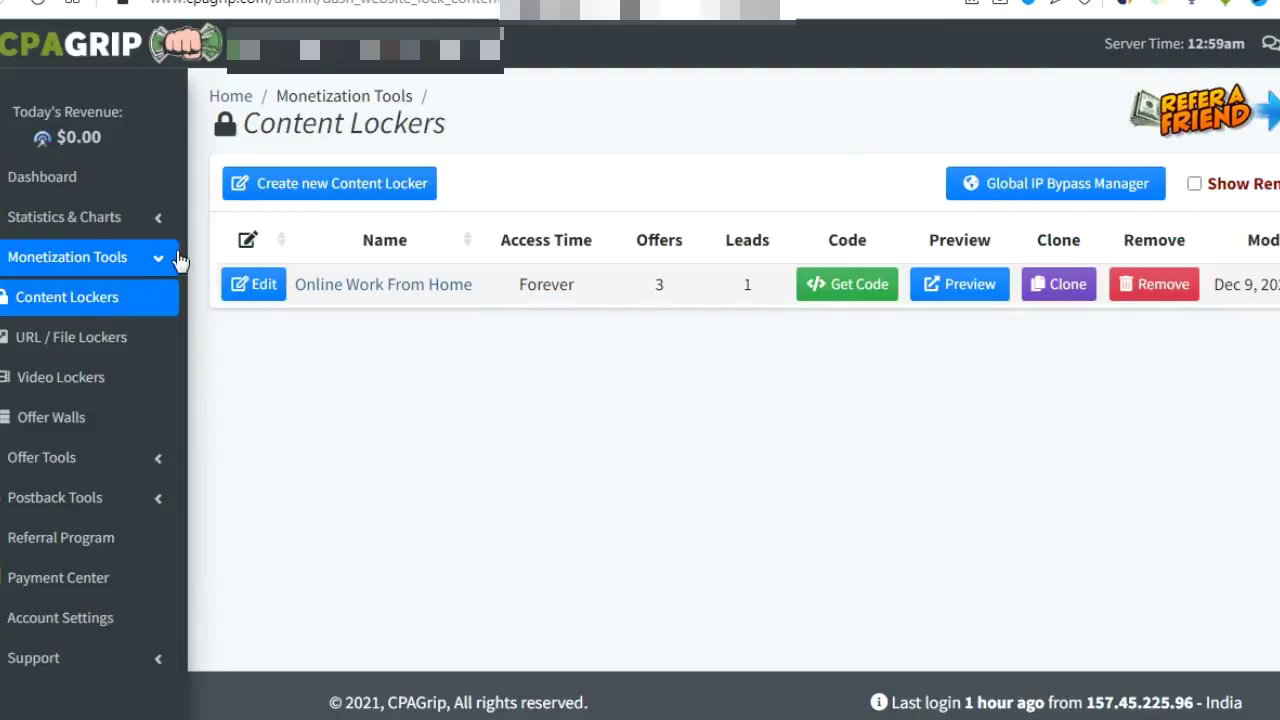
pyautogui.click(310, 183)
pyautogui.scroll(-3, 548, 526)
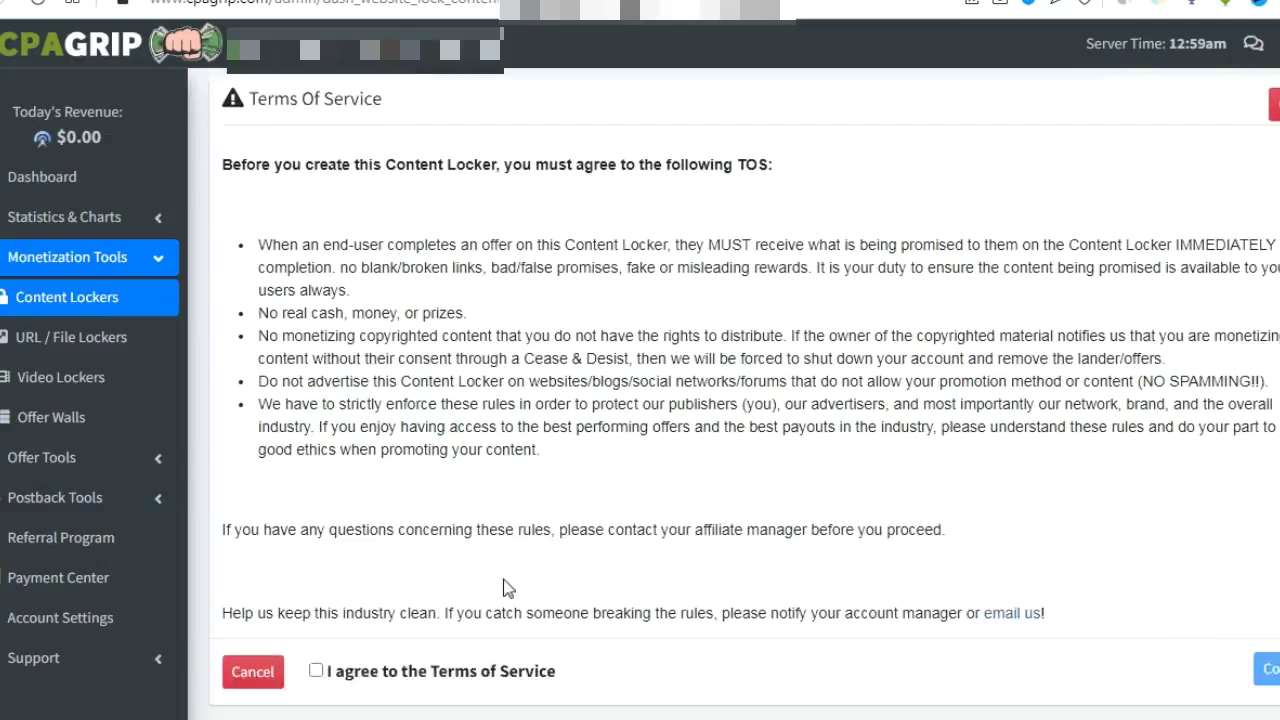
pyautogui.click(316, 619)
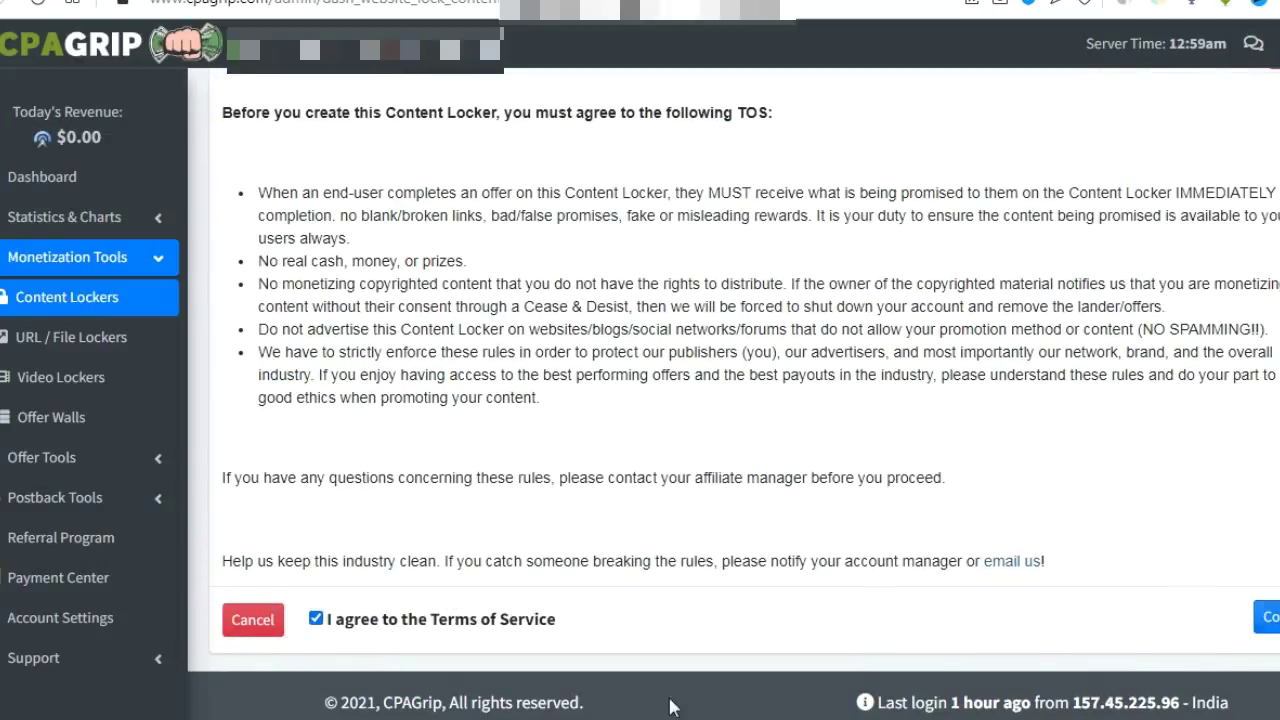
pyautogui.click(252, 622)
pyautogui.click(264, 299)
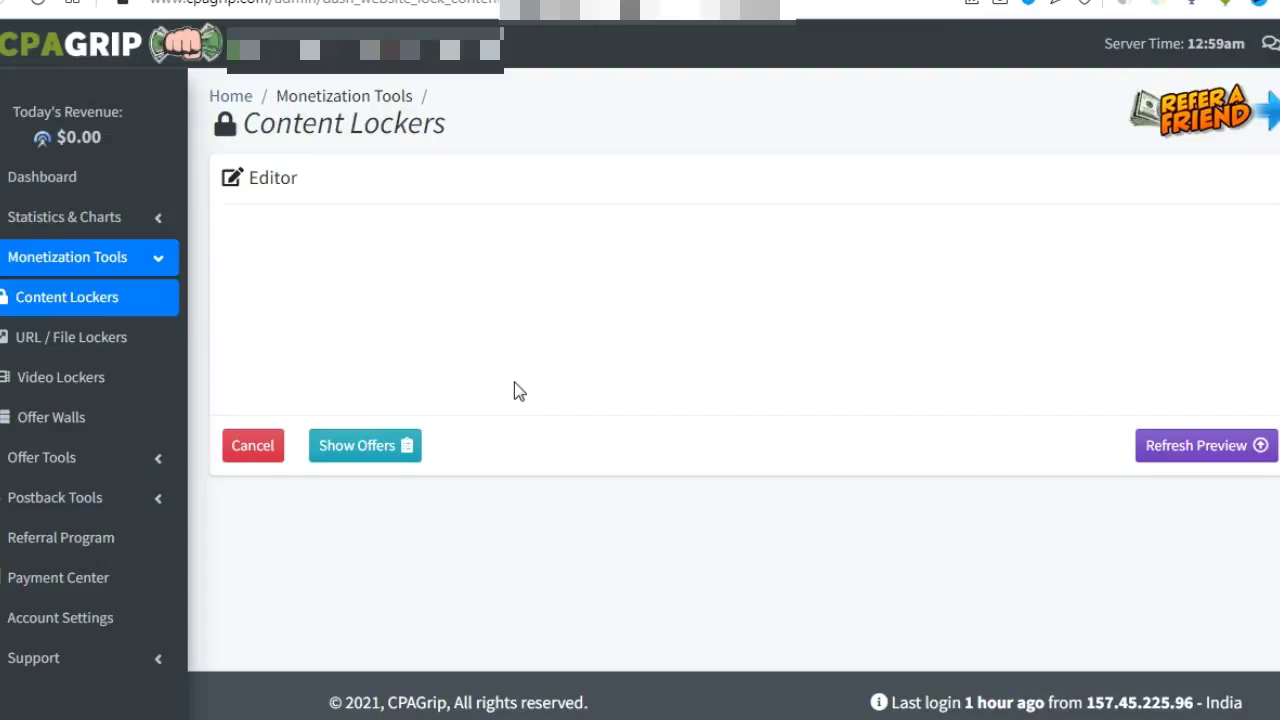
# Check the 'To Check Eligibility For The JOB' header text and view the Load Method choices.
pyautogui.scroll(-2, 534, 374)
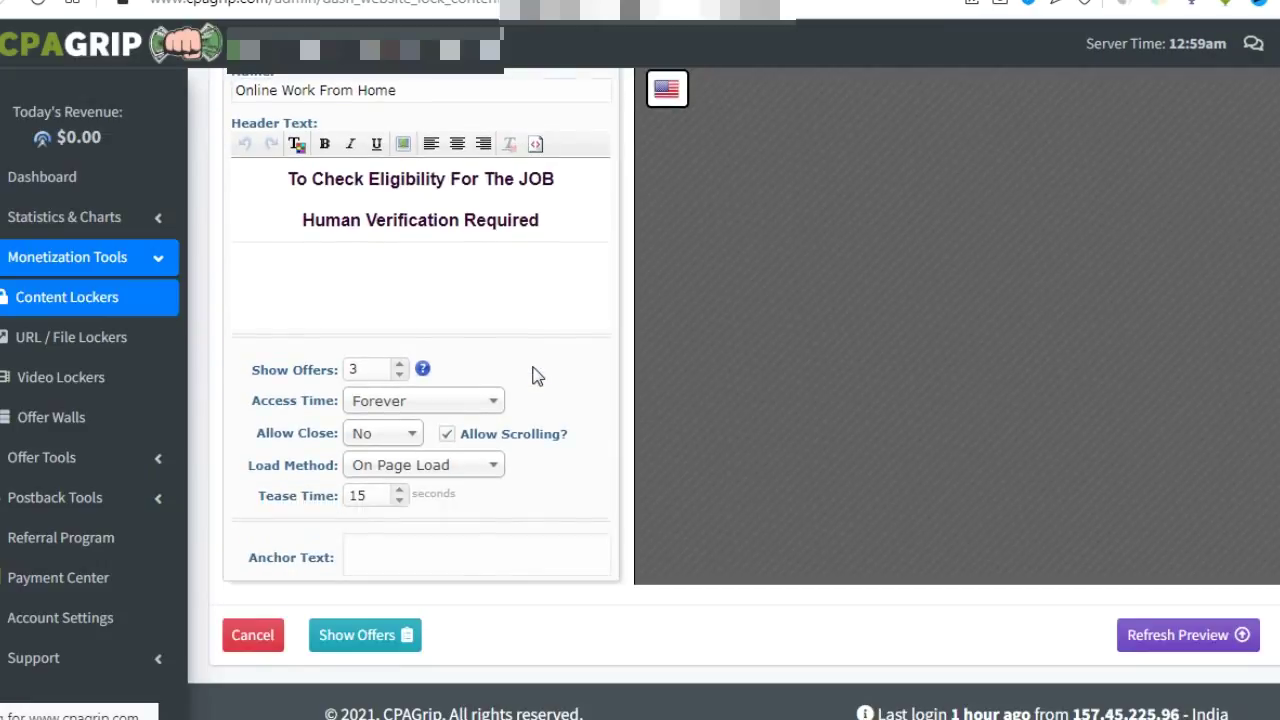
pyautogui.scroll(1, 555, 400)
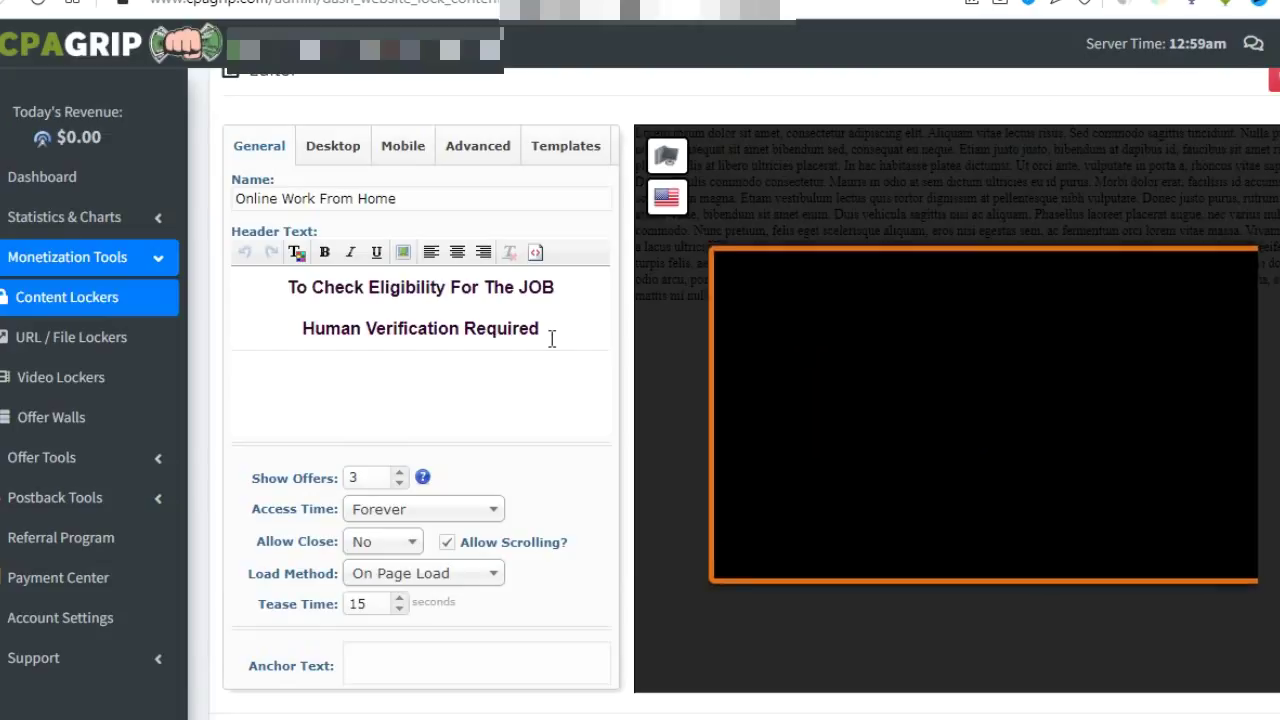
pyautogui.moveTo(563, 337); pyautogui.dragTo(288, 290)
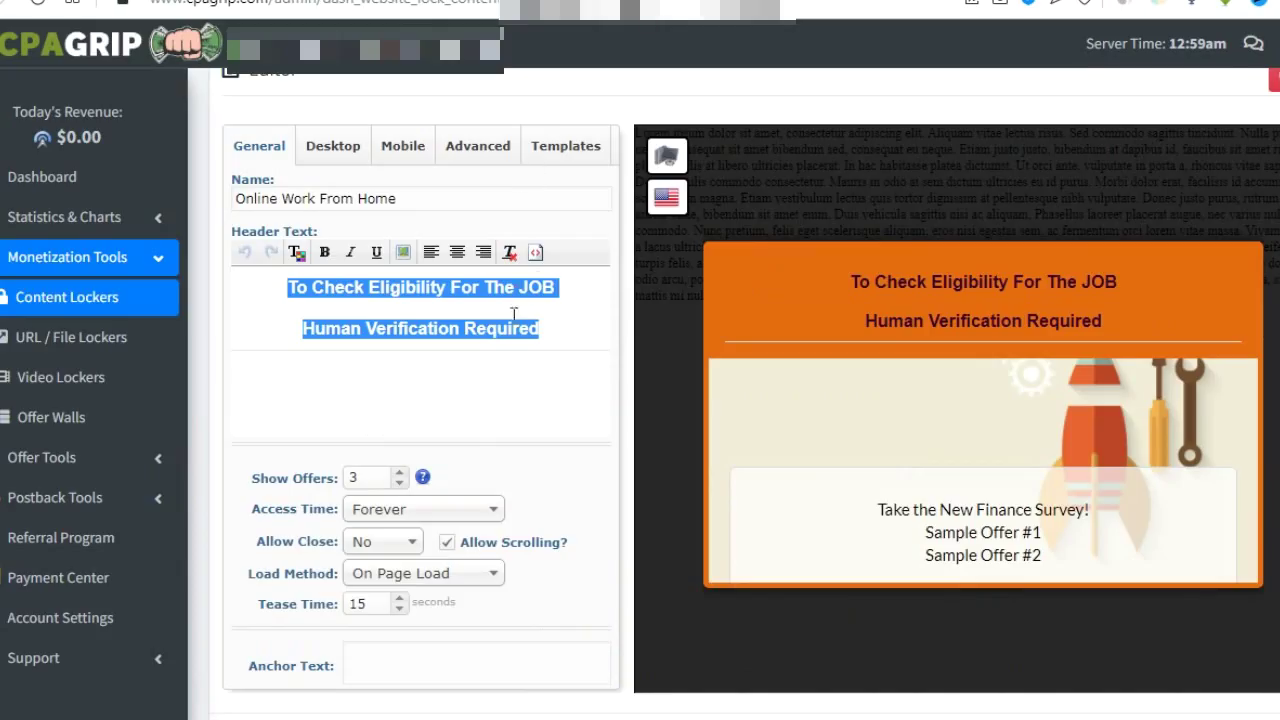
pyautogui.click(532, 372)
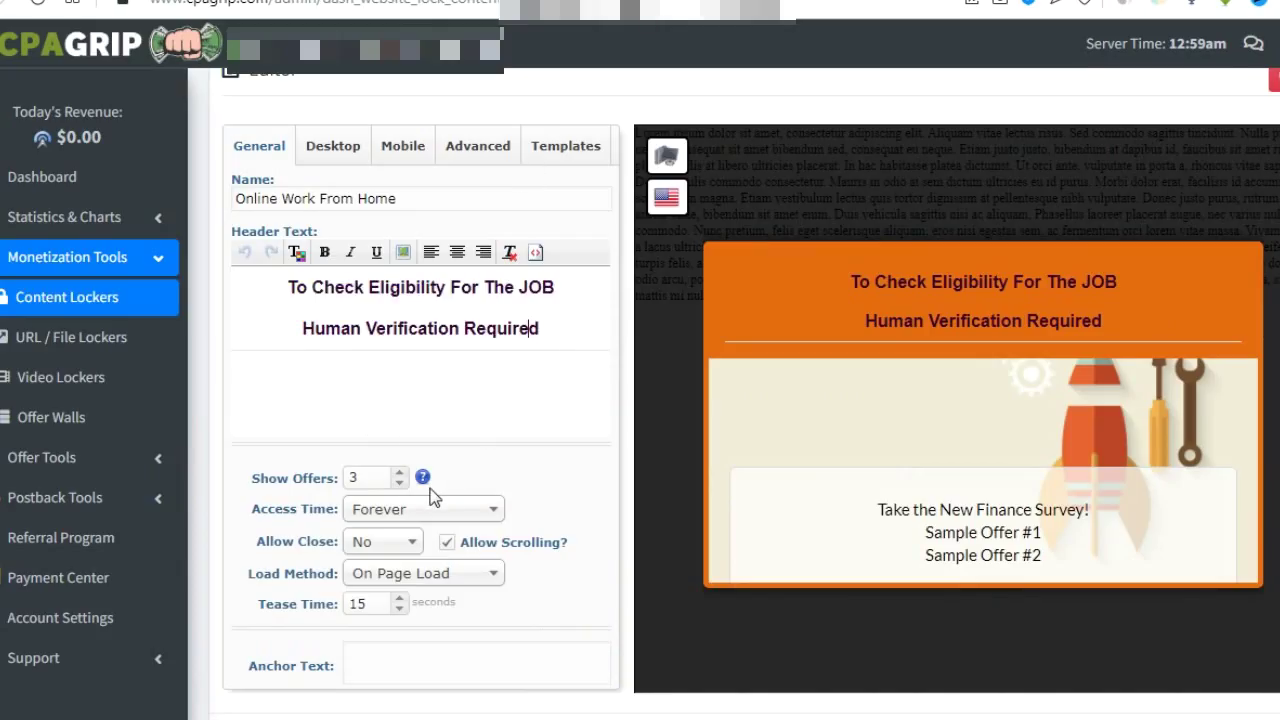
pyautogui.click(466, 574)
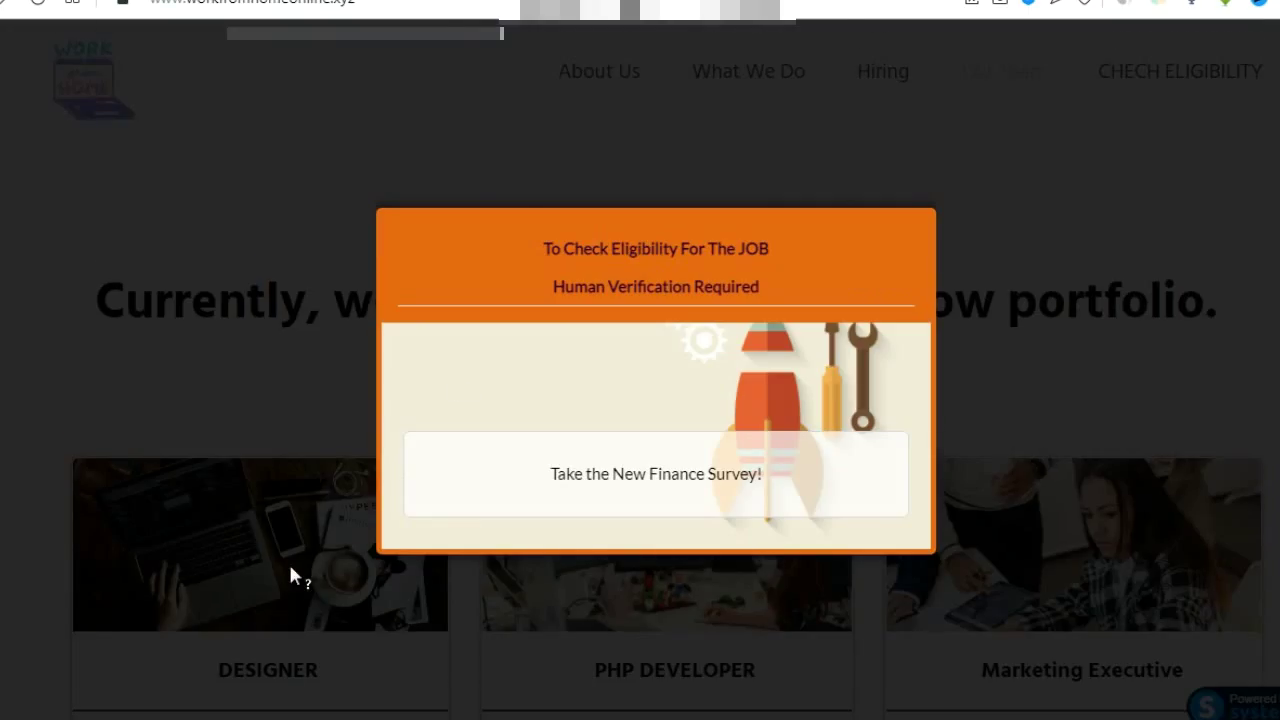
pyautogui.scroll(-5, 288, 561)
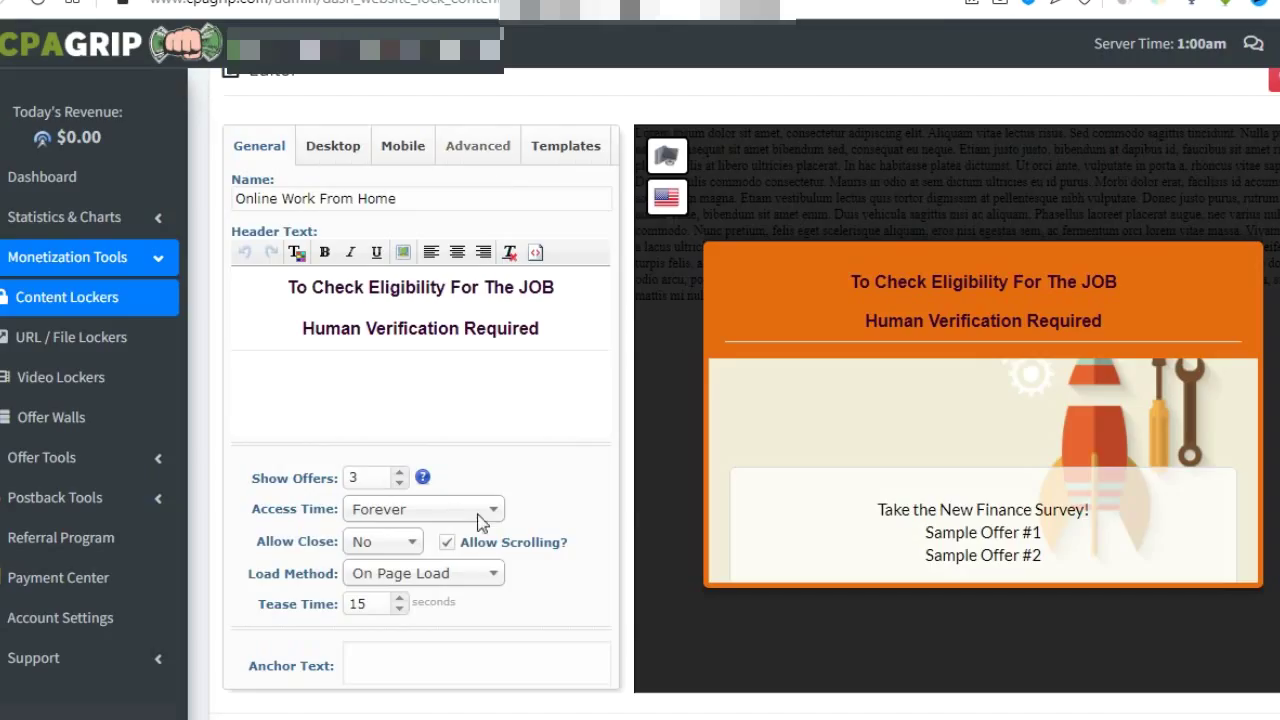
pyautogui.click(455, 568)
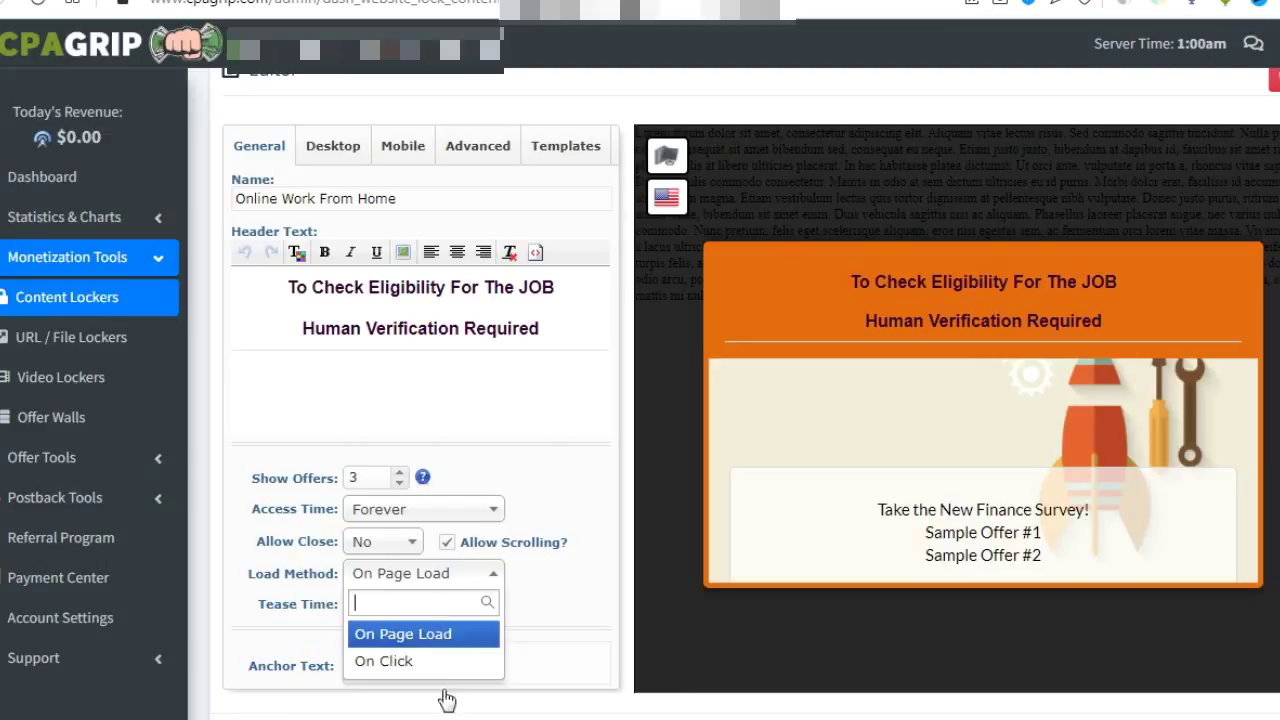
pyautogui.click(471, 573)
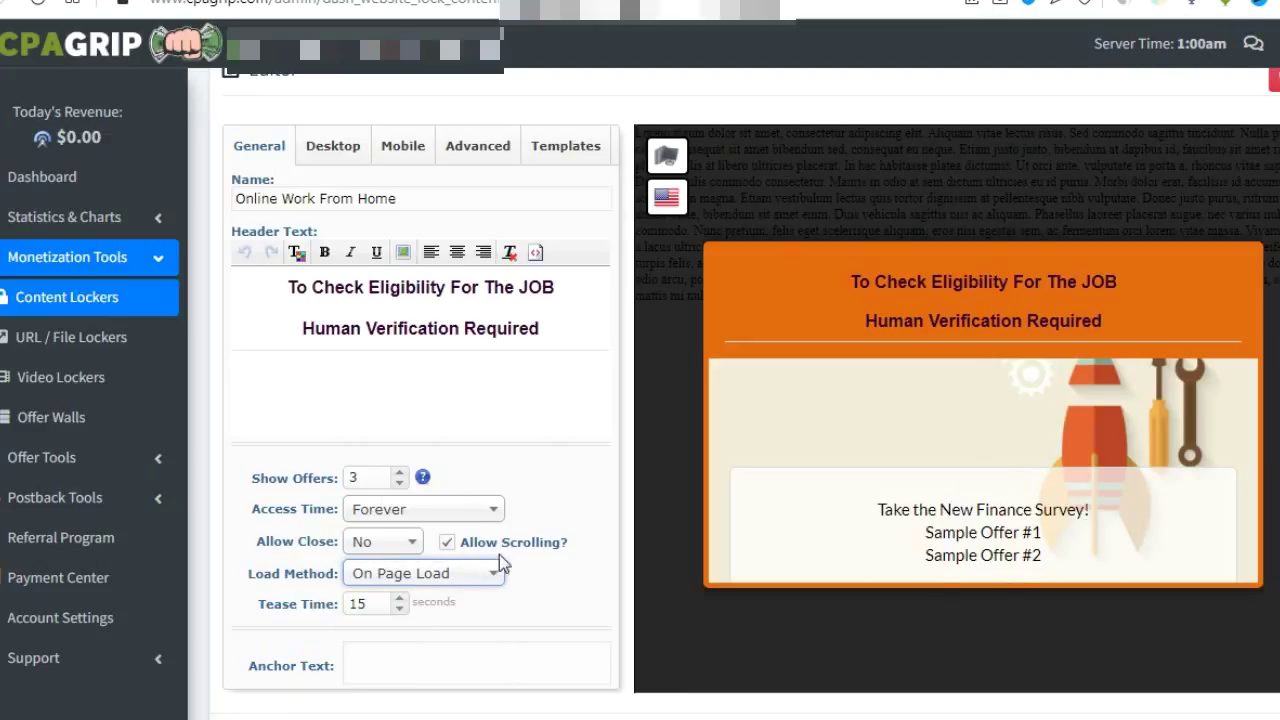
pyautogui.click(470, 512)
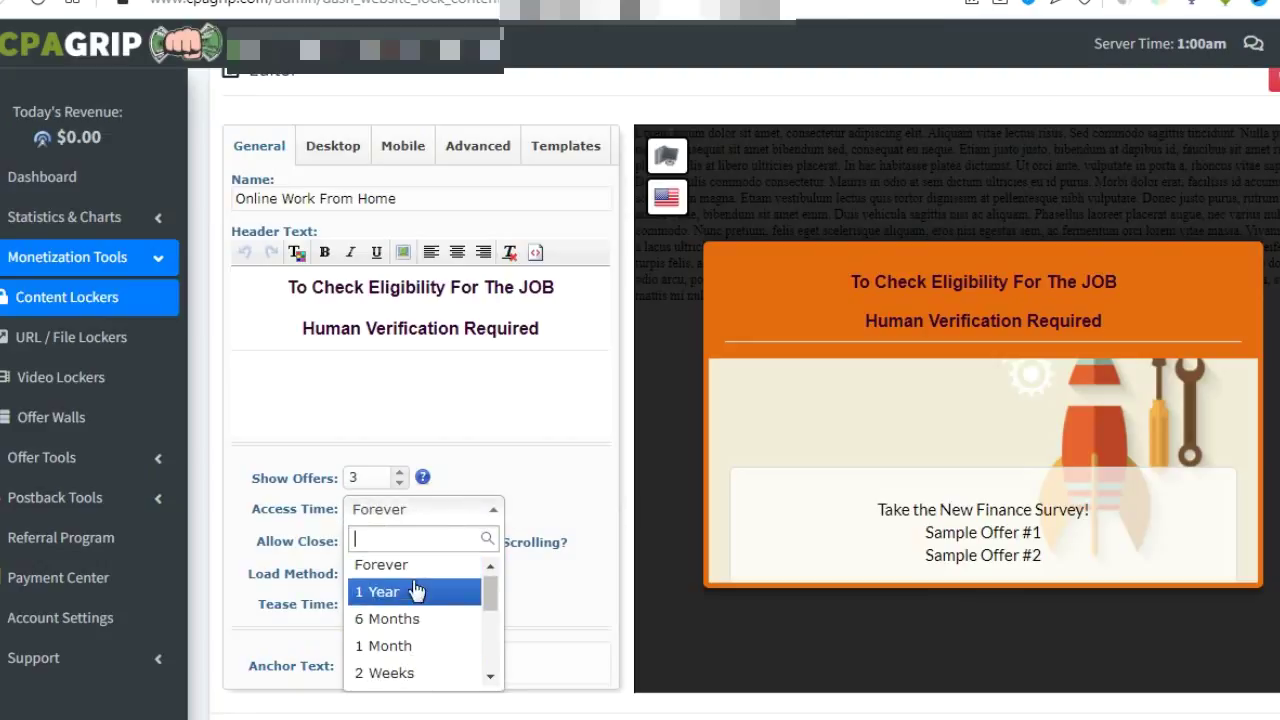
pyautogui.scroll(1, 428, 603)
pyautogui.click(490, 513)
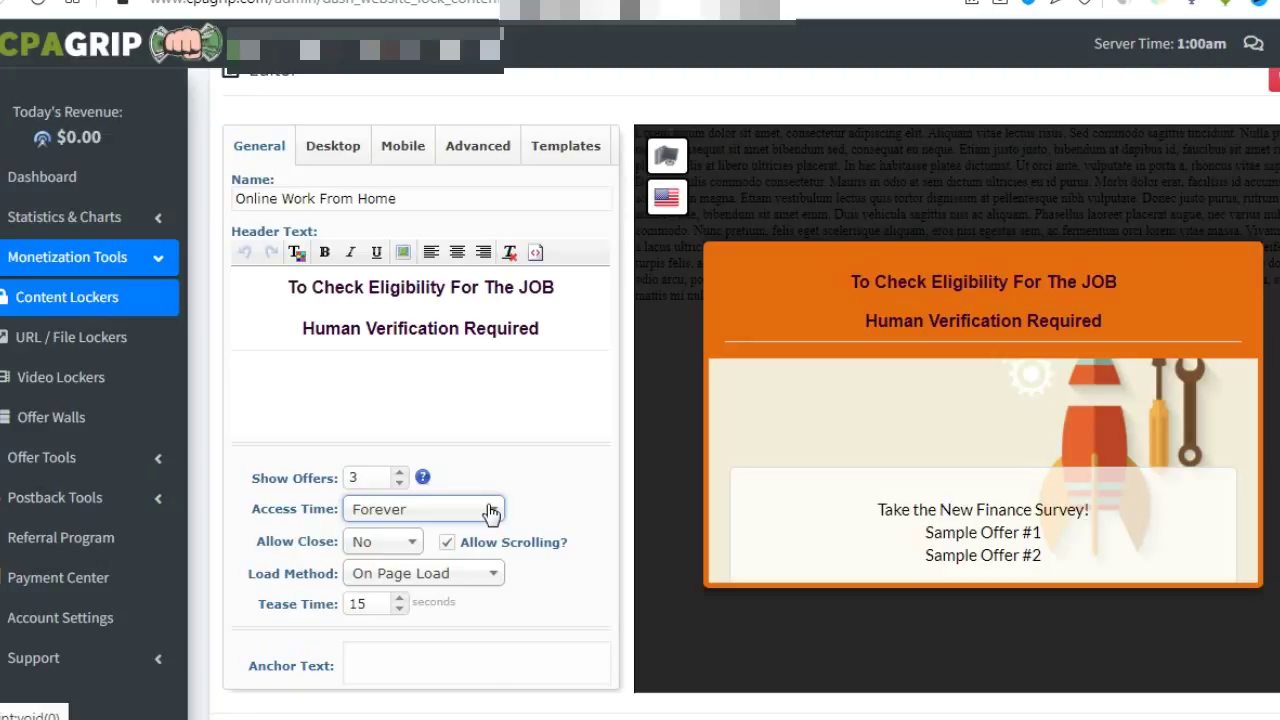
pyautogui.scroll(-1, 490, 512)
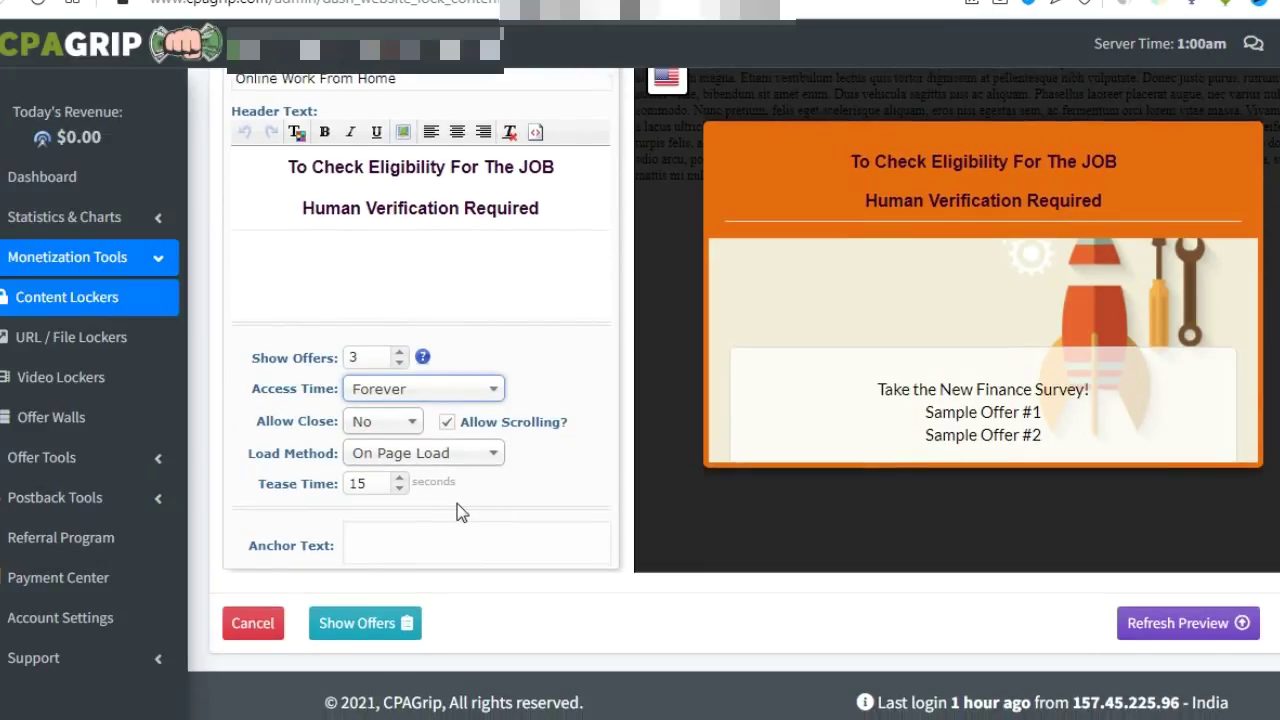
pyautogui.scroll(1, 457, 510)
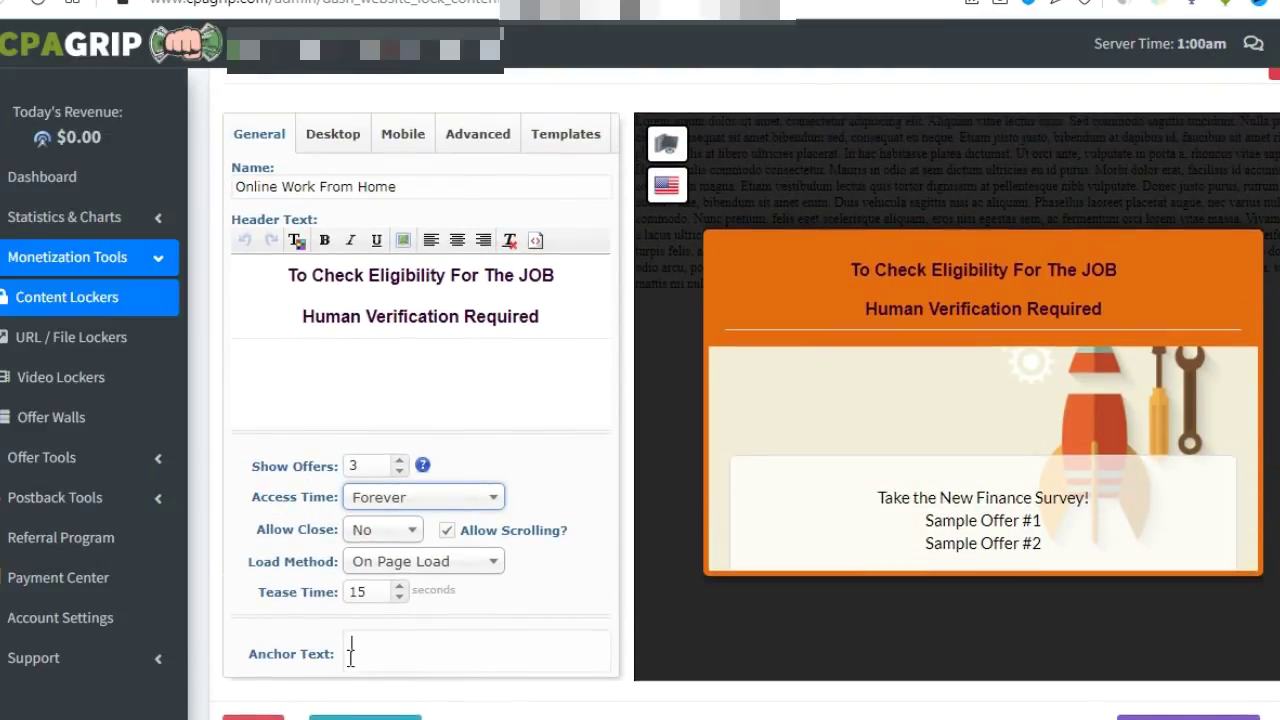
pyautogui.click(420, 646)
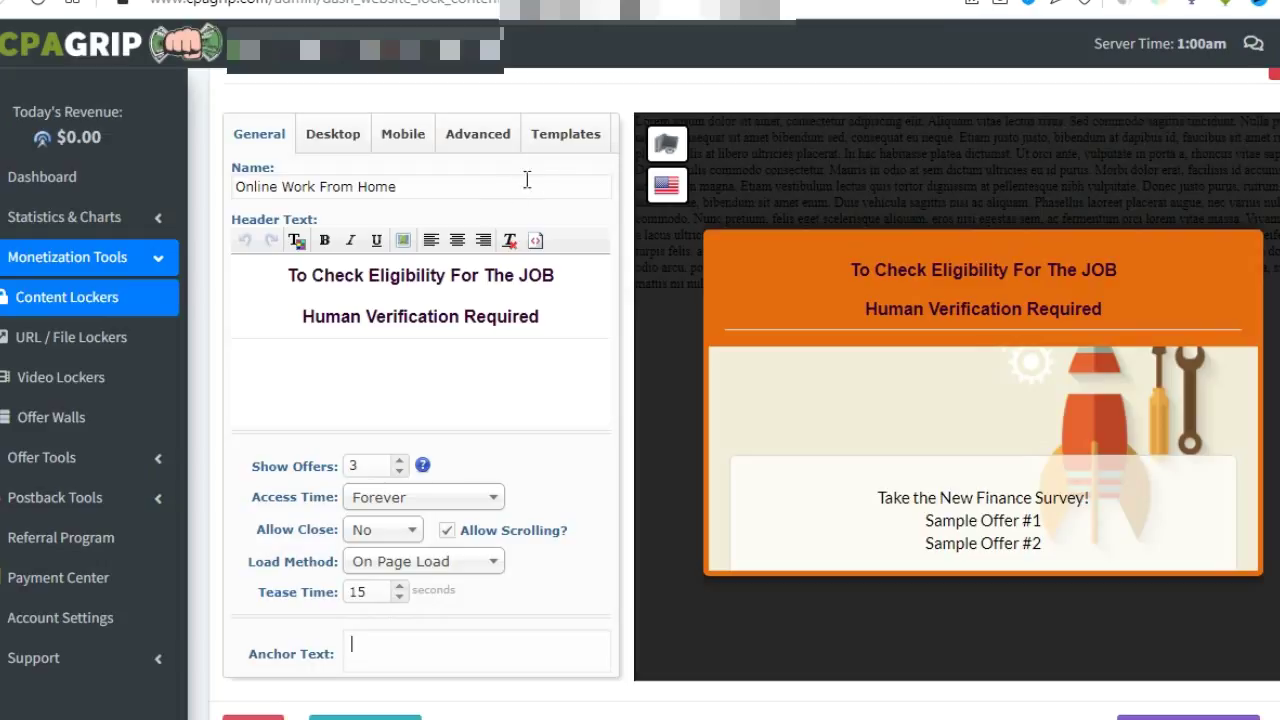
# Page through the next mobile and desktop templates, then cancel back to the locker list.
pyautogui.click(568, 134)
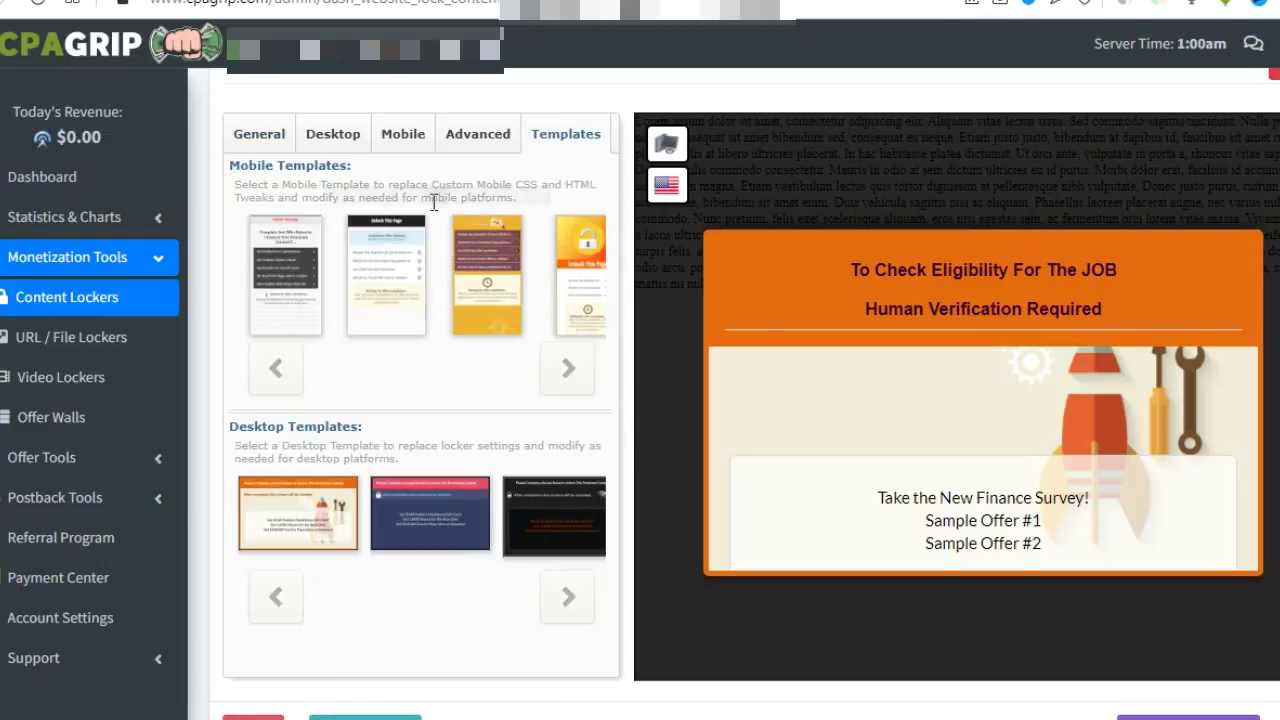
pyautogui.click(576, 370)
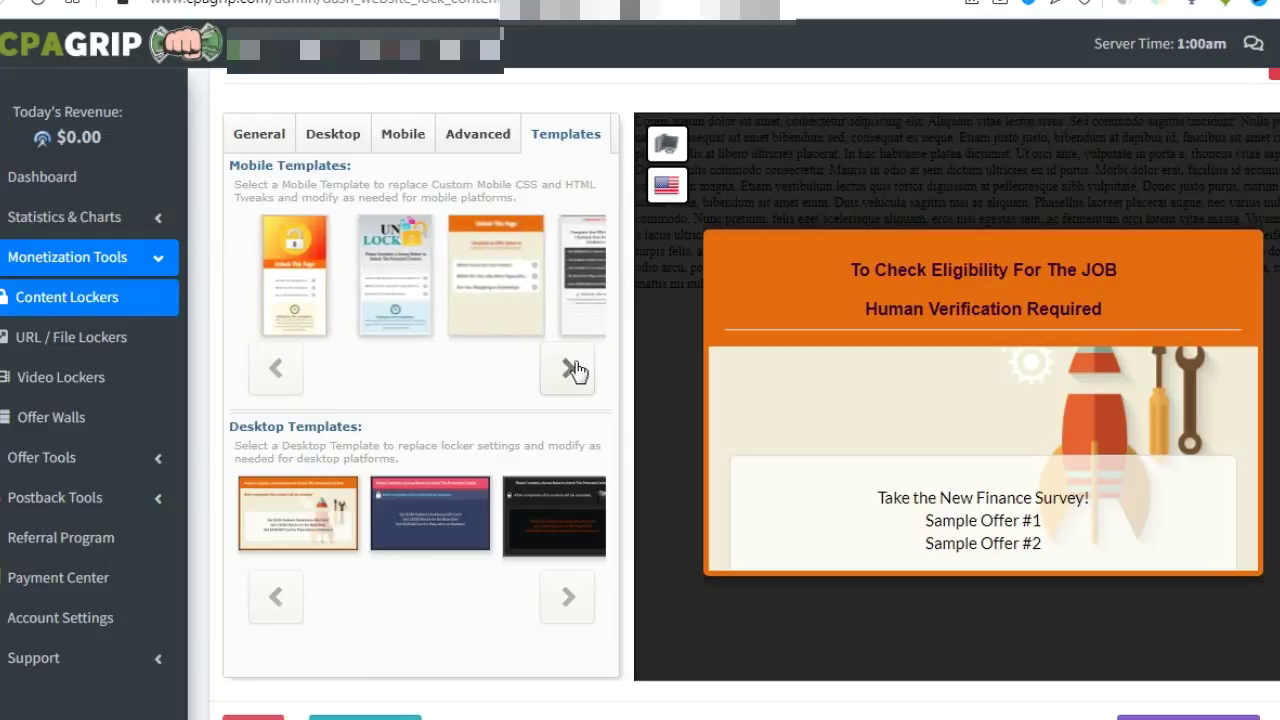
pyautogui.click(568, 598)
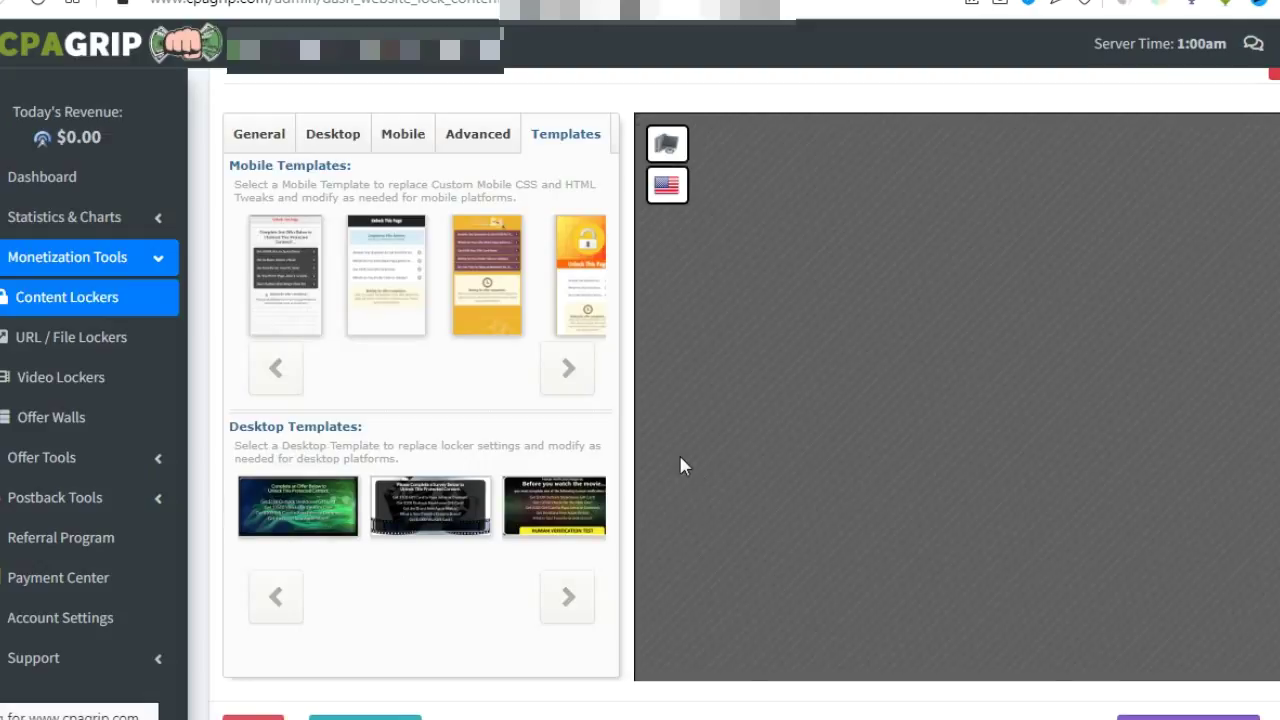
pyautogui.scroll(-1, 849, 506)
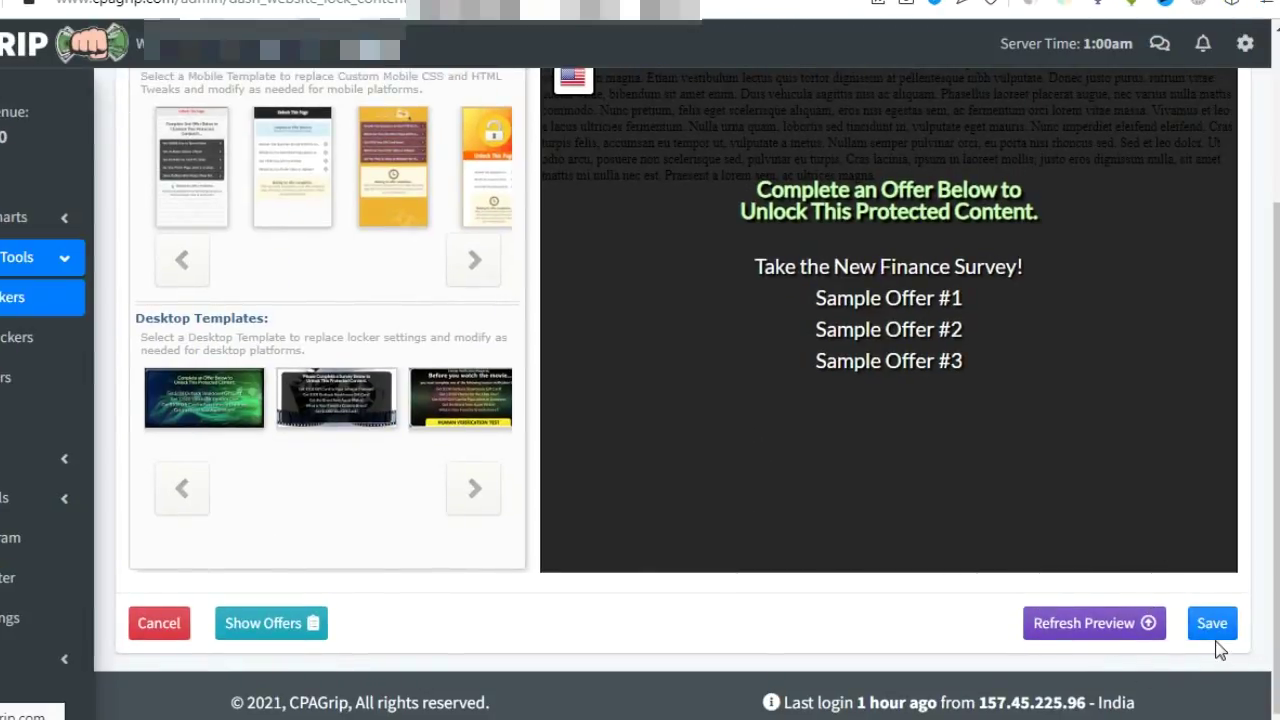
pyautogui.click(165, 630)
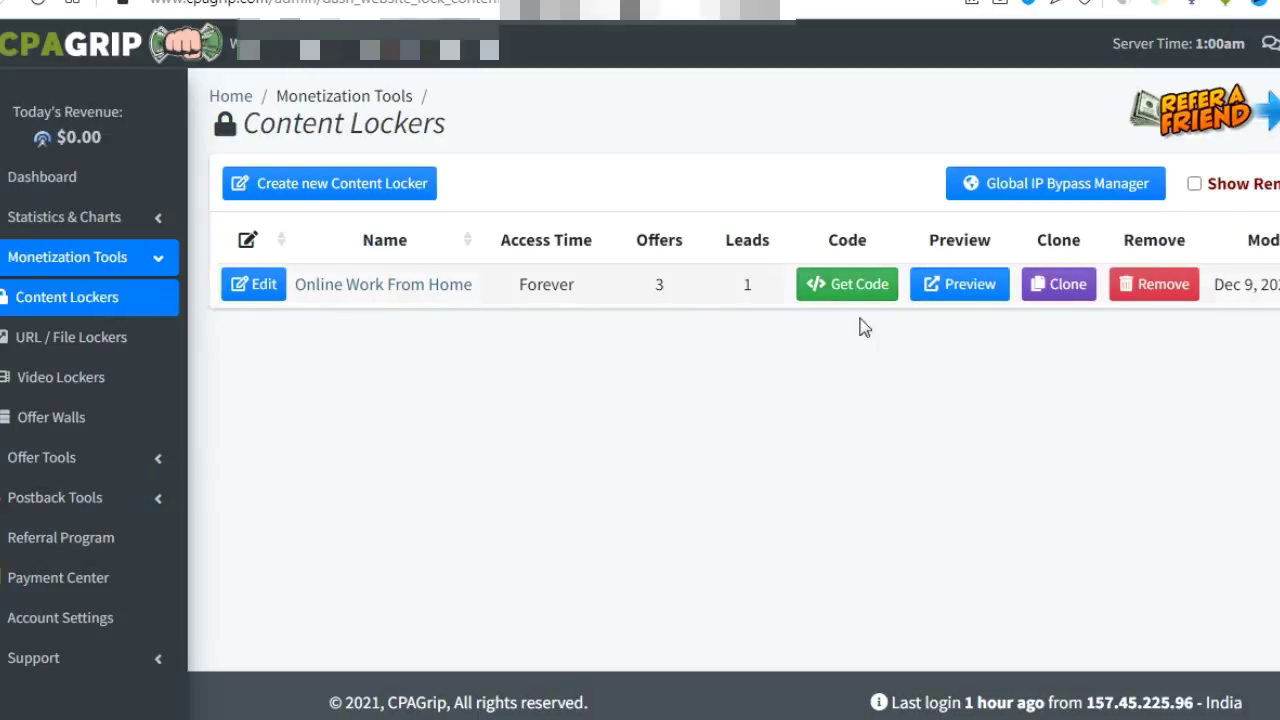
# Copy the Online Work From Home locker's embed script and switch to the Systeme.io tab.
pyautogui.click(860, 293)
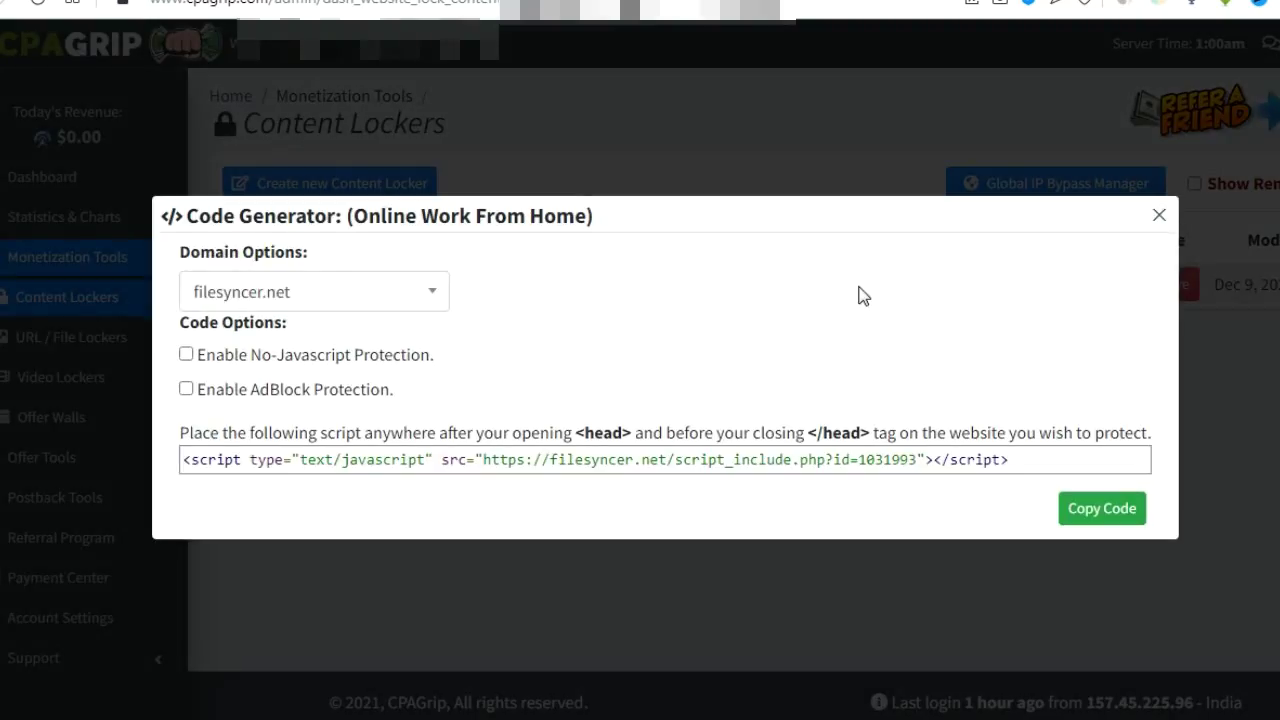
pyautogui.click(1100, 516)
pyautogui.hotkey('ctrl', 'Tab')
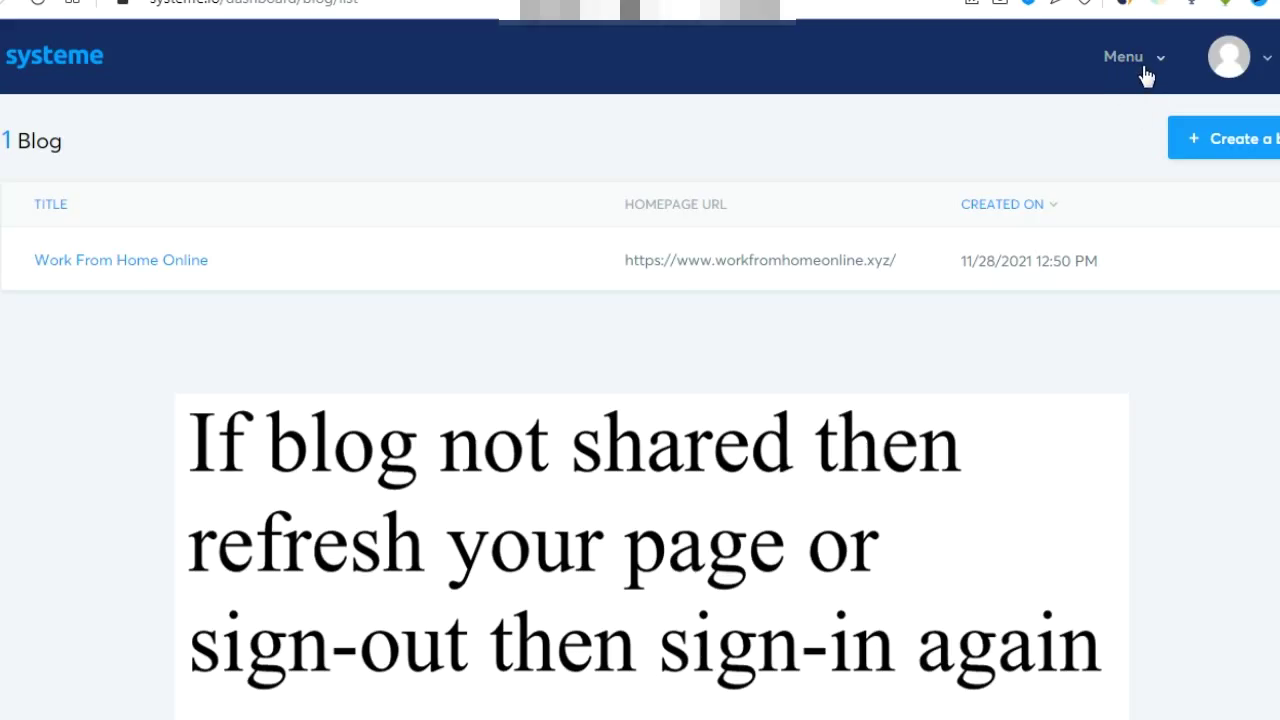
# Go to Blogs > Work From Home Online, open the Blog layout settings and scroll to Tracking code.
pyautogui.click(1145, 72)
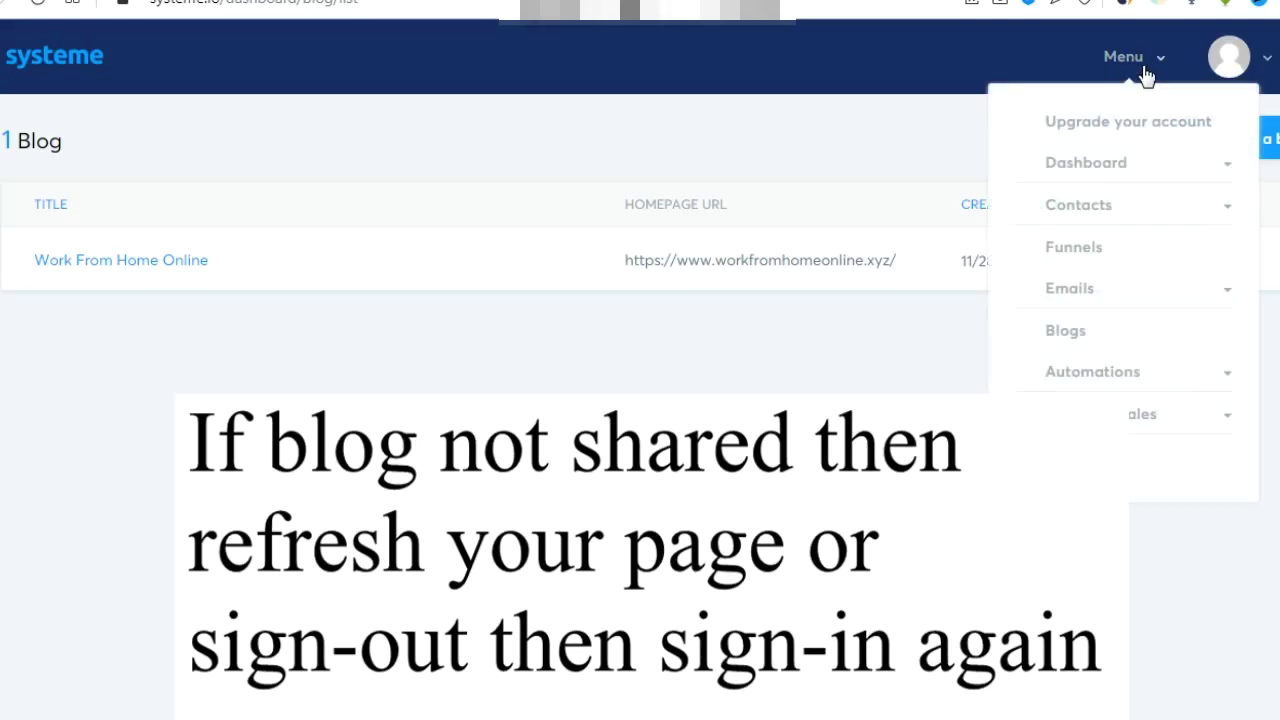
pyautogui.click(1078, 338)
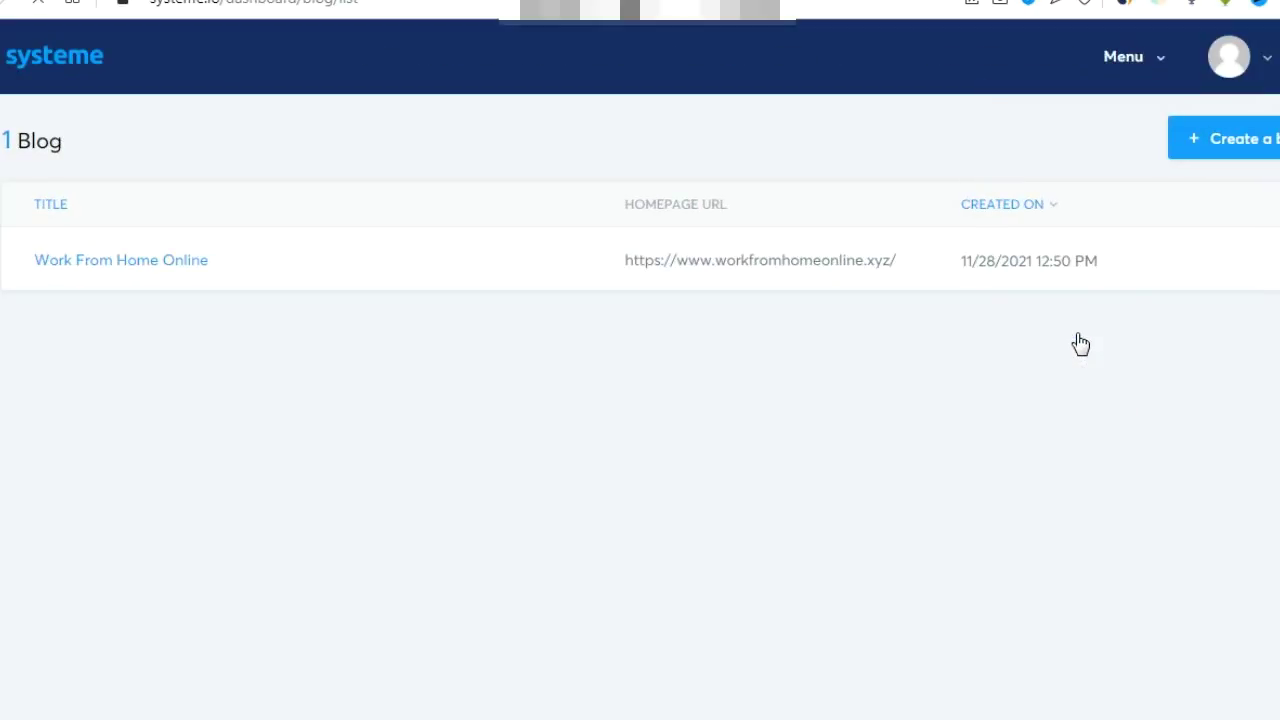
pyautogui.click(173, 266)
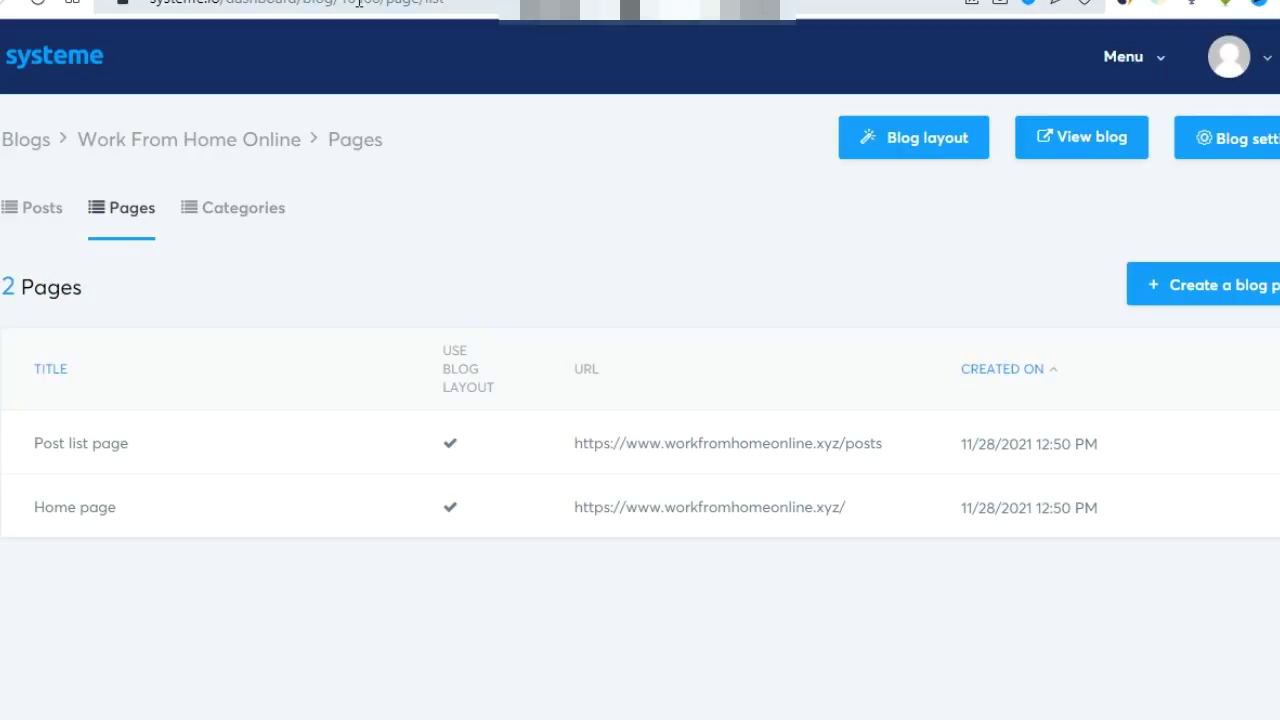
pyautogui.click(902, 148)
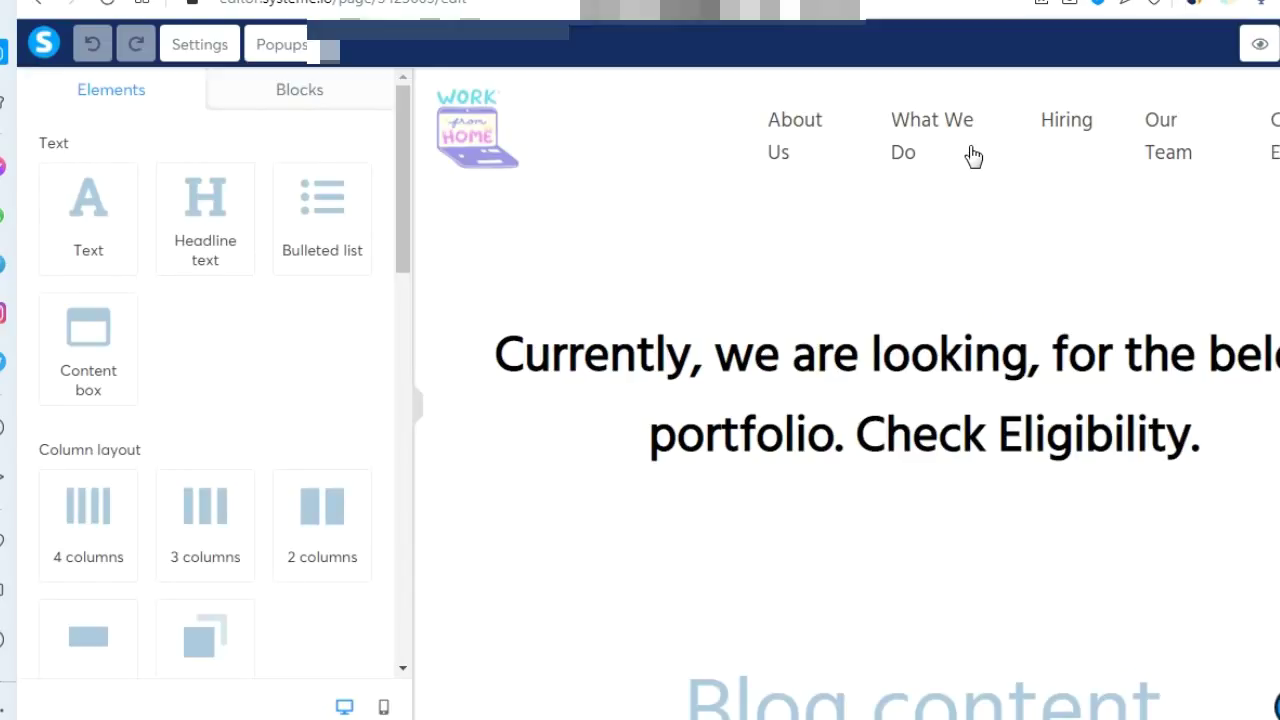
pyautogui.click(217, 47)
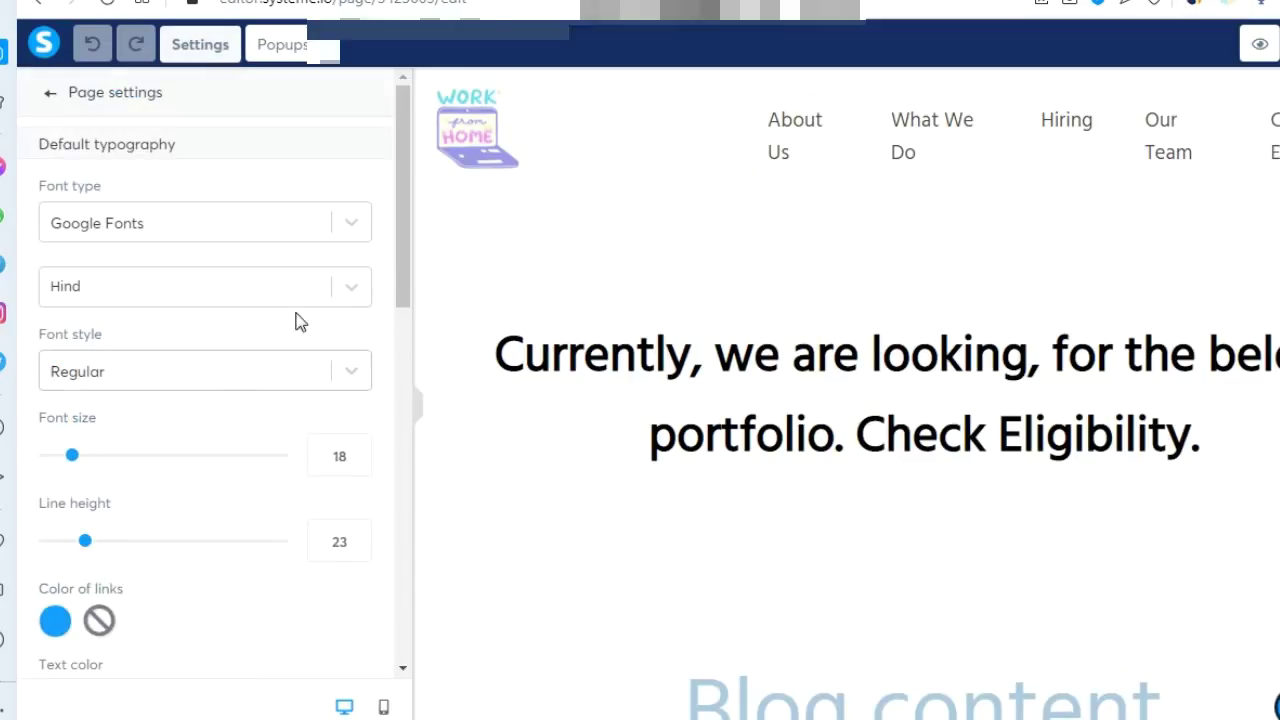
pyautogui.moveTo(409, 229); pyautogui.dragTo(397, 550)
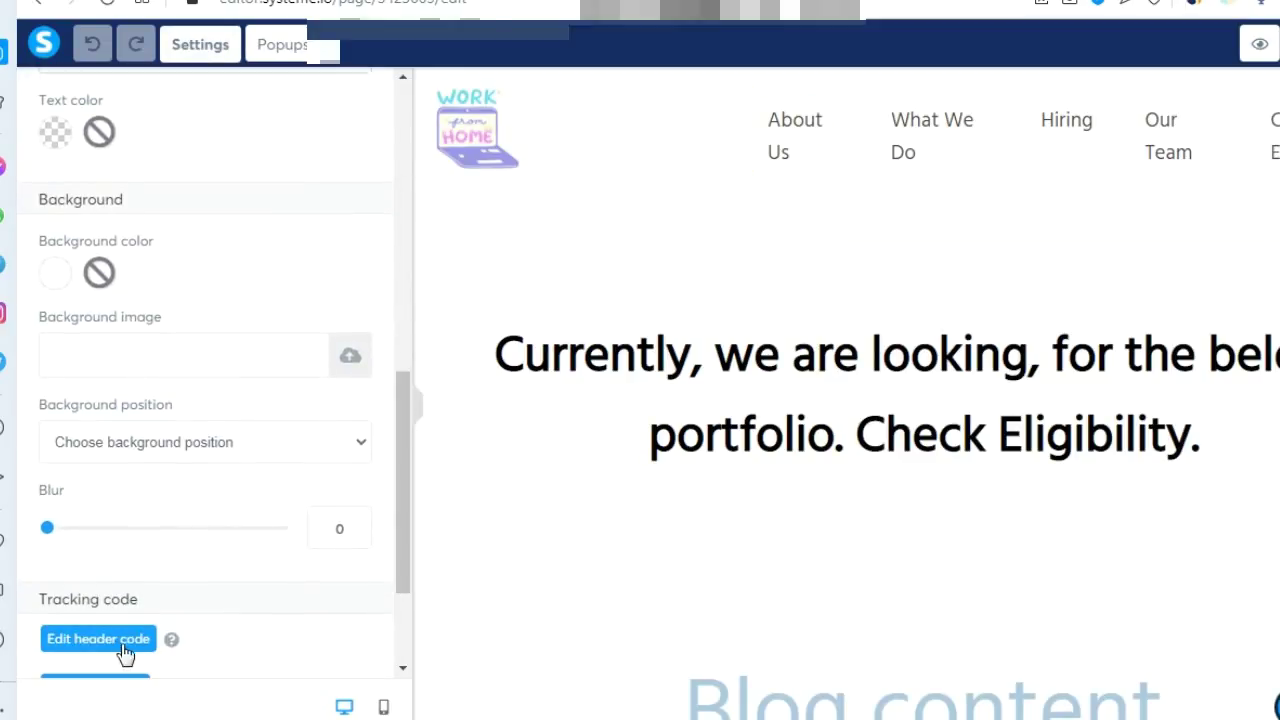
pyautogui.scroll(-2, 95, 600)
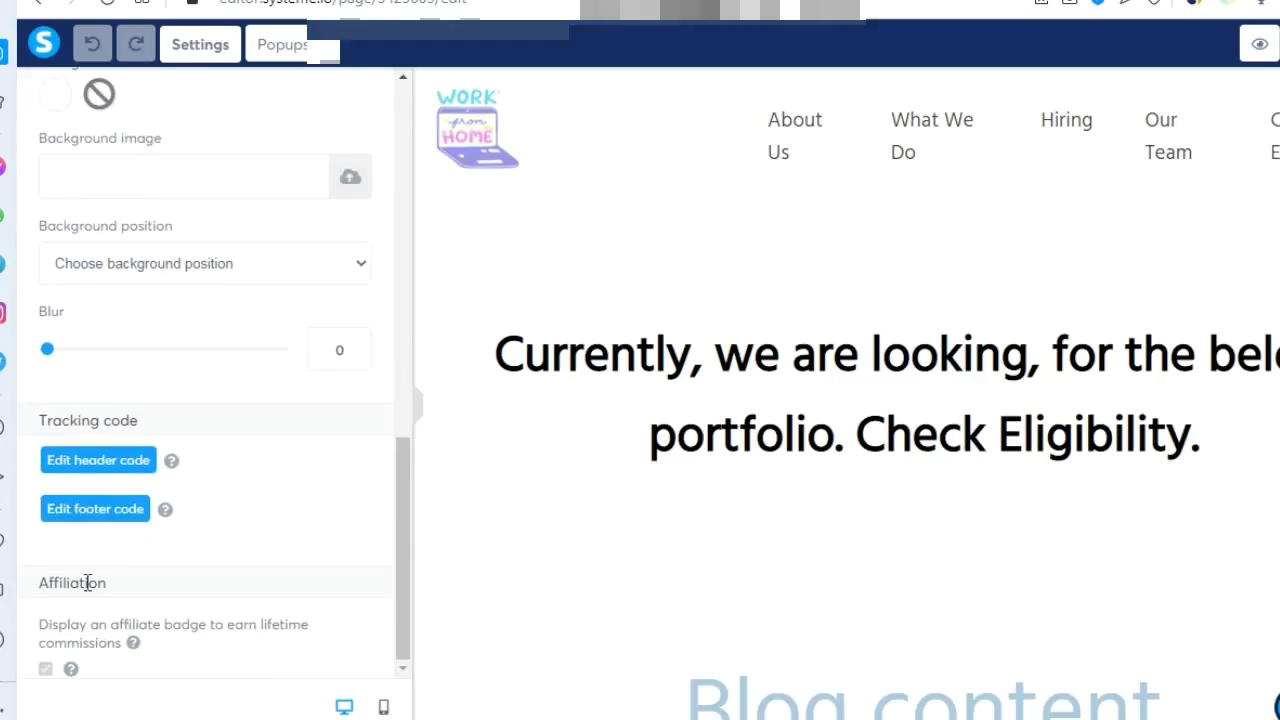
# Swap the old header script for the copied CPAGrip locker script and save the header code.
pyautogui.click(98, 460)
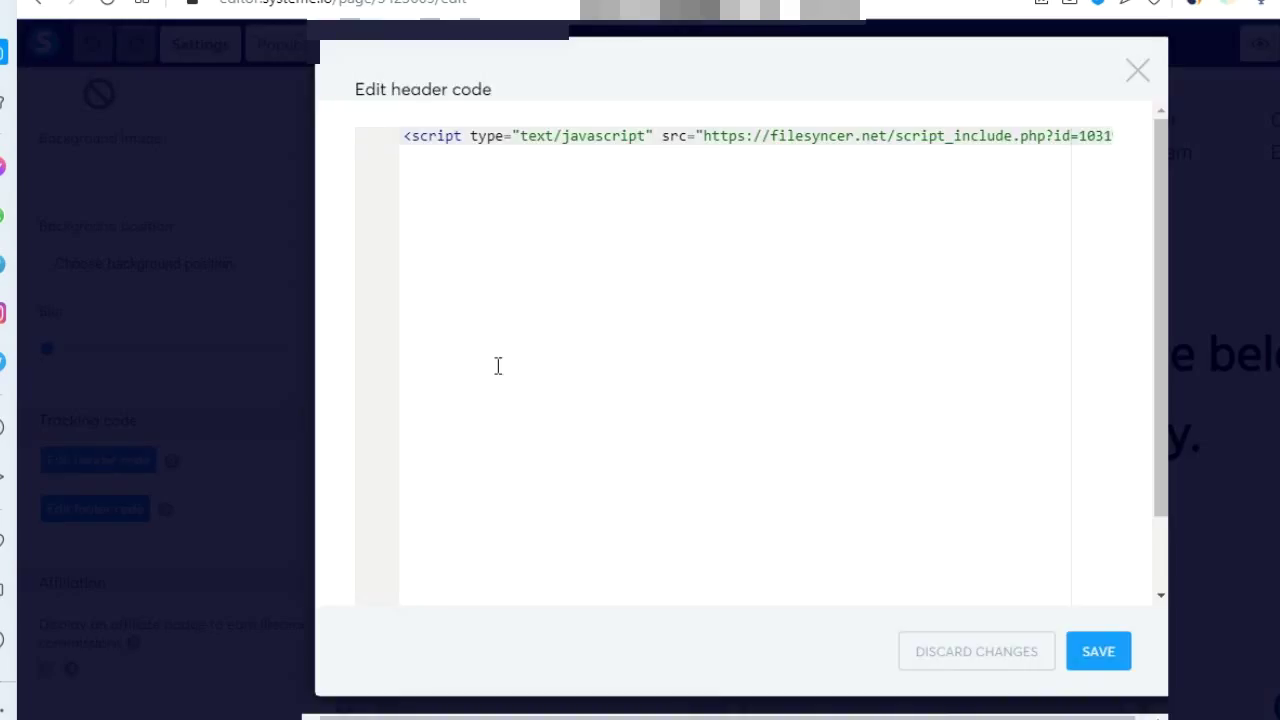
pyautogui.click(653, 135)
pyautogui.hotkey('ctrl', 'a')
pyautogui.press('BackSpace')
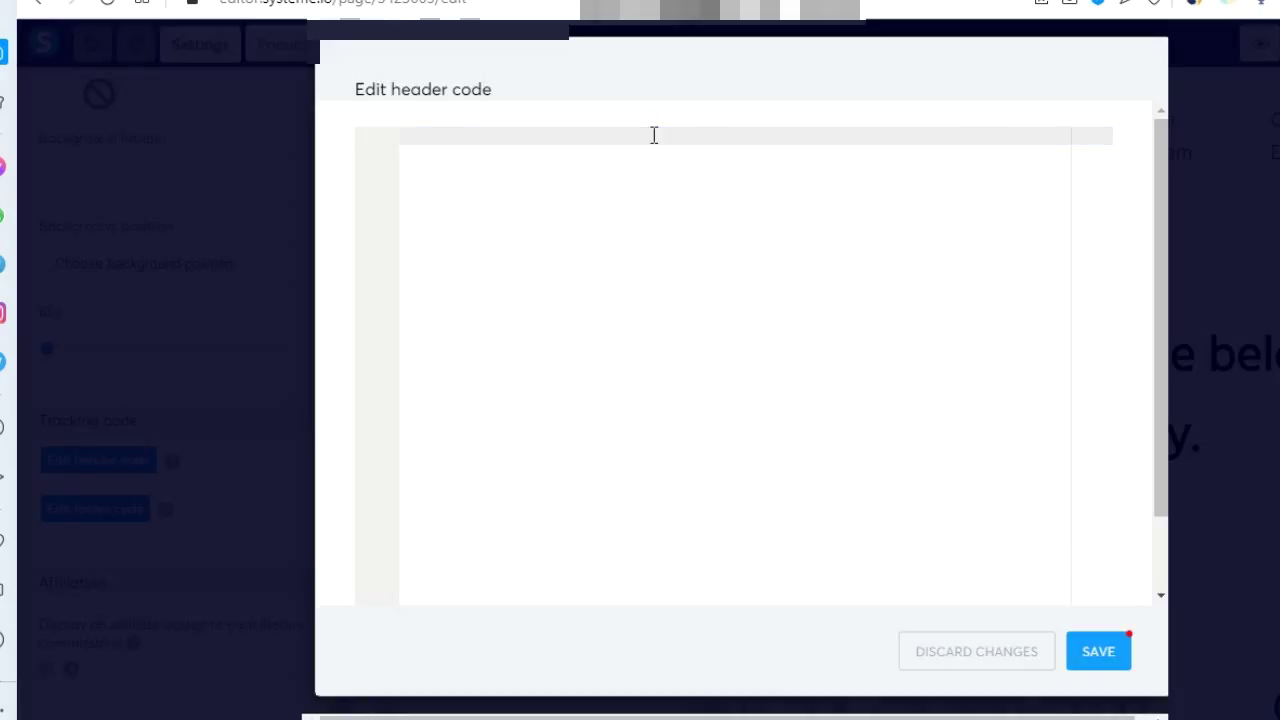
pyautogui.hotkey('ctrl', 'v')
pyautogui.press('End')
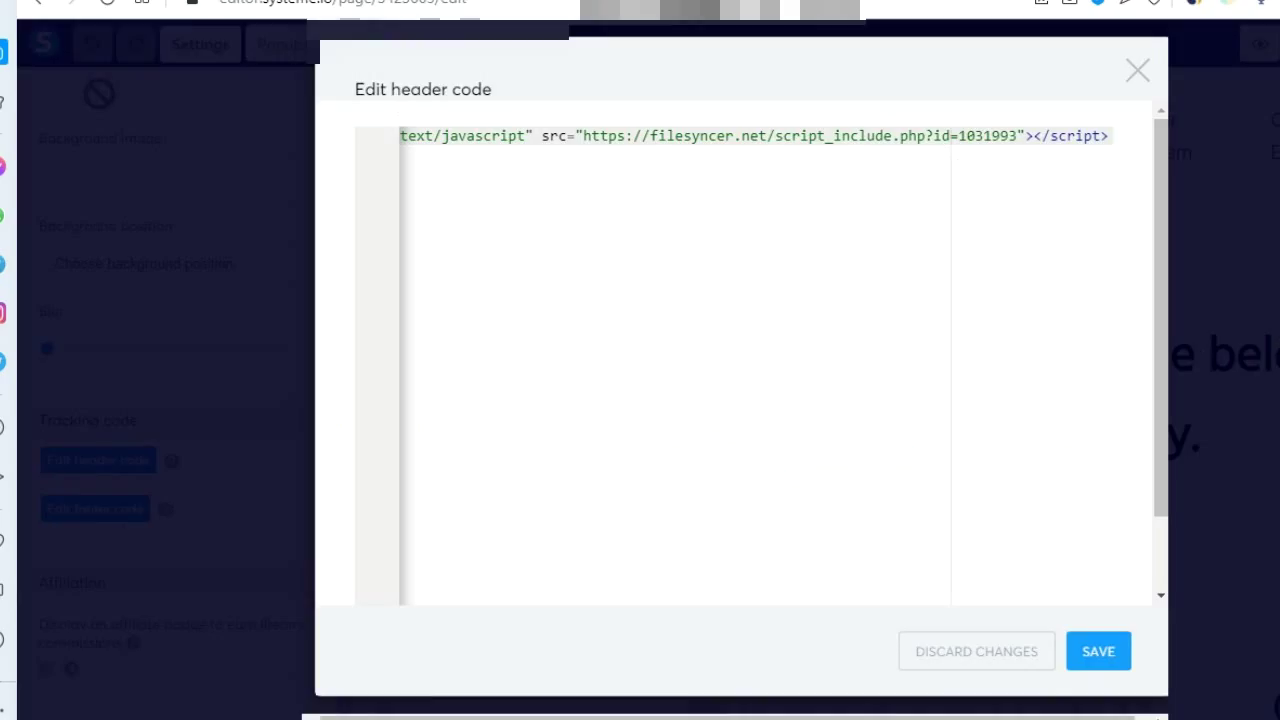
pyautogui.click(1140, 72)
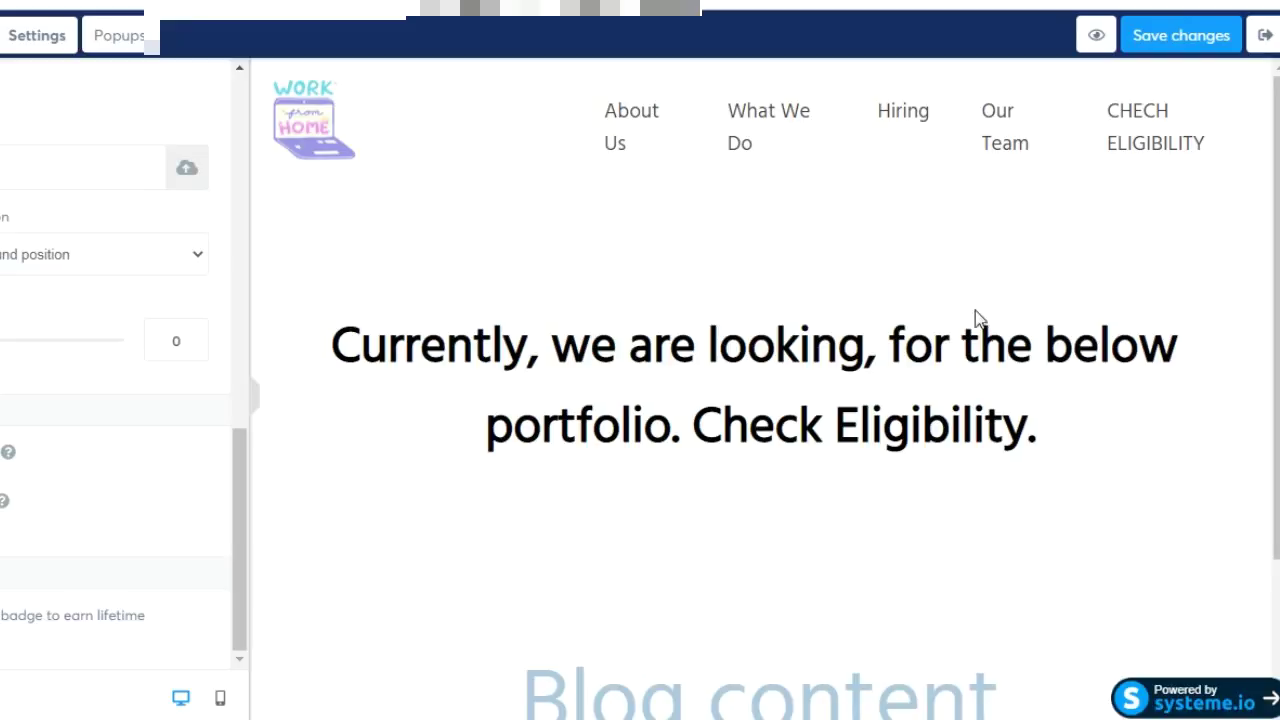
# Save the layout changes and scroll the live job blog until the verification locker pops up.
pyautogui.click(1190, 56)
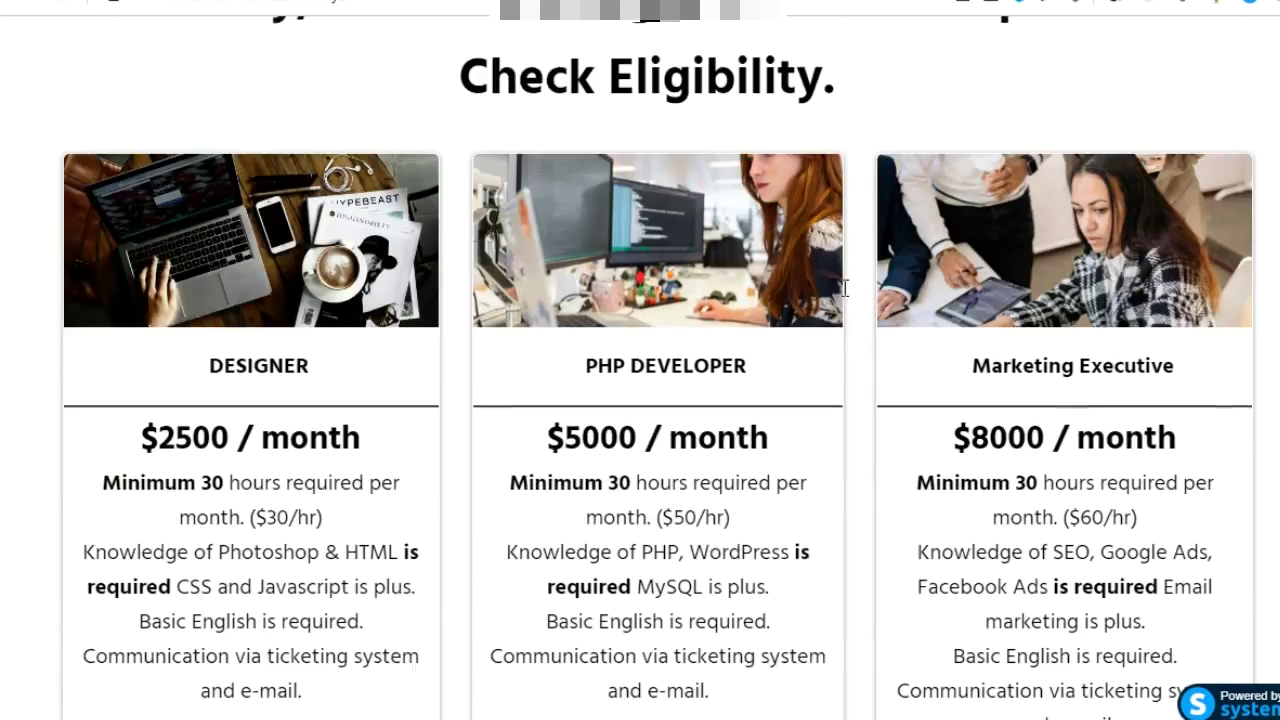
pyautogui.scroll(-12, 845, 288)
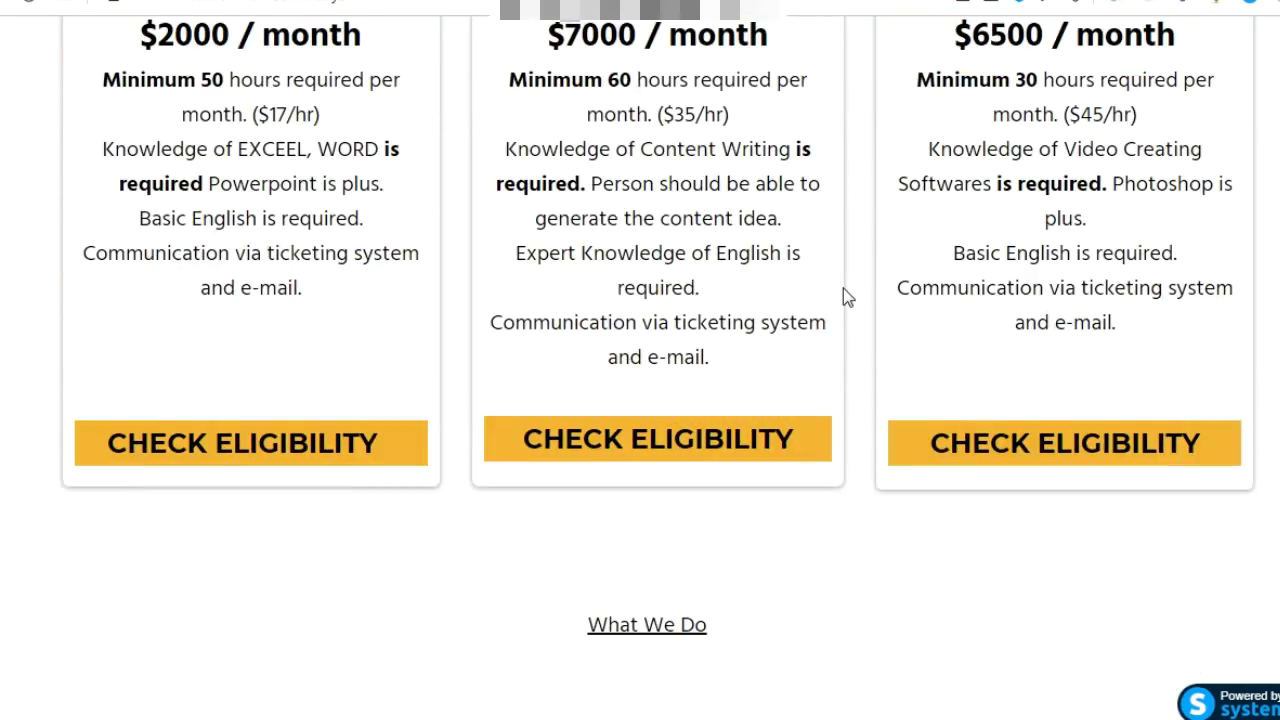
pyautogui.scroll(-4, 843, 288)
pyautogui.scroll(15, 843, 288)
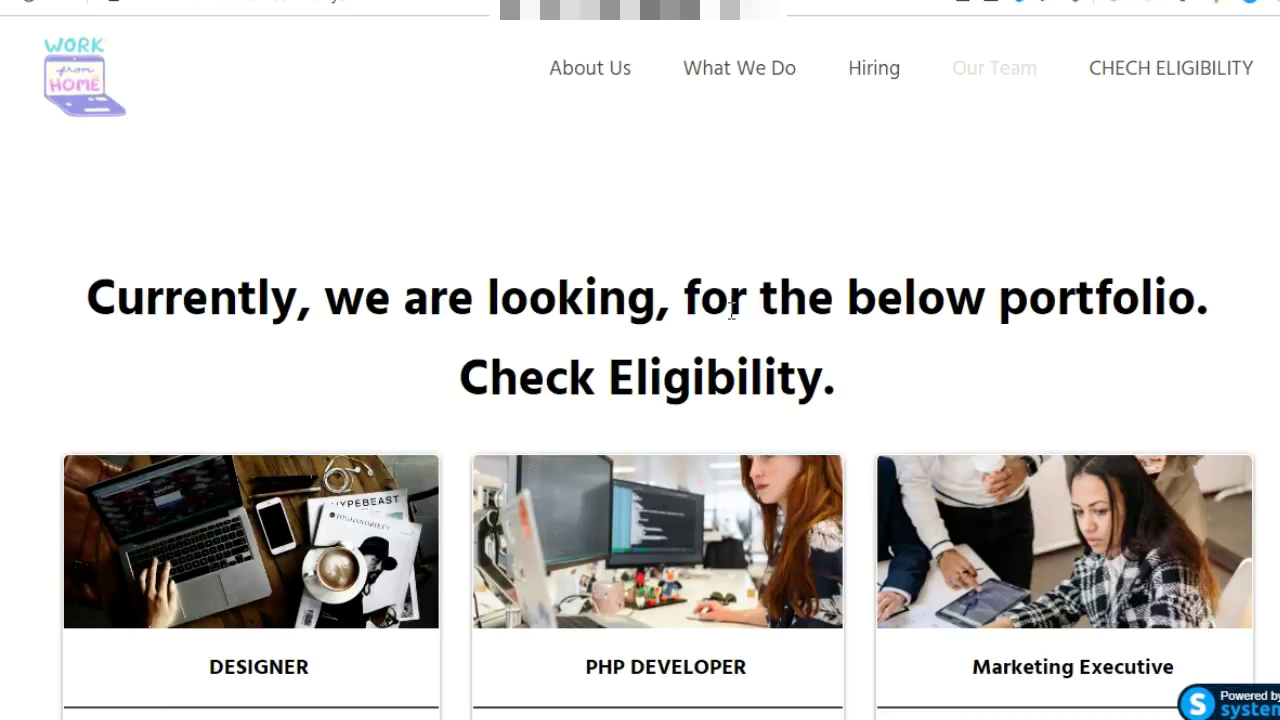
pyautogui.scroll(-3, 822, 374)
pyautogui.scroll(-3, 822, 374)
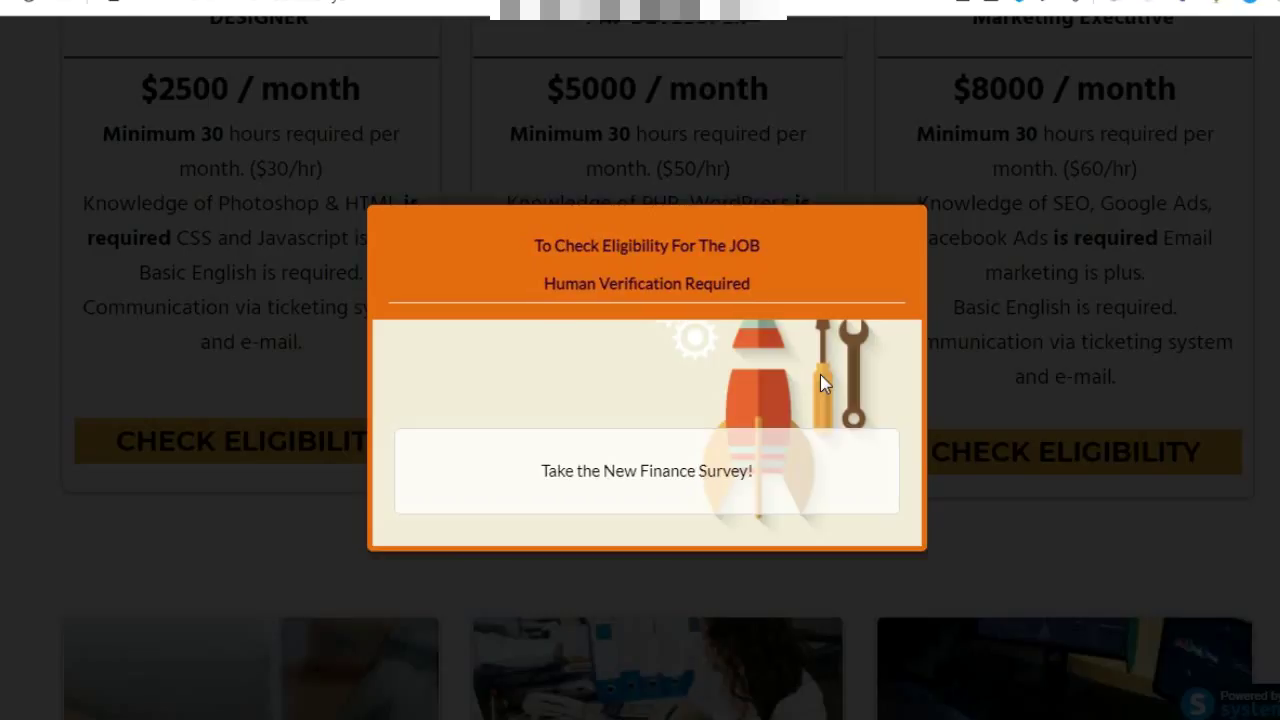
pyautogui.scroll(-2, 1077, 262)
pyautogui.scroll(-4, 1077, 260)
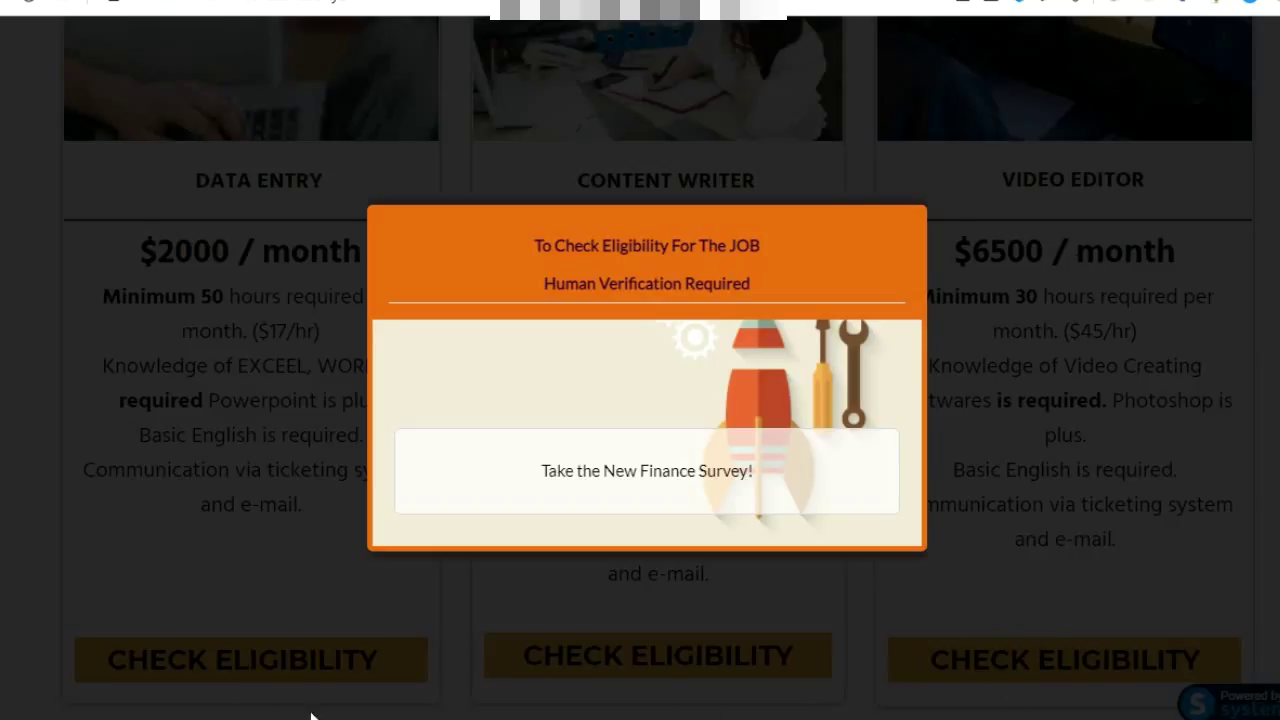
pyautogui.scroll(2, 1040, 271)
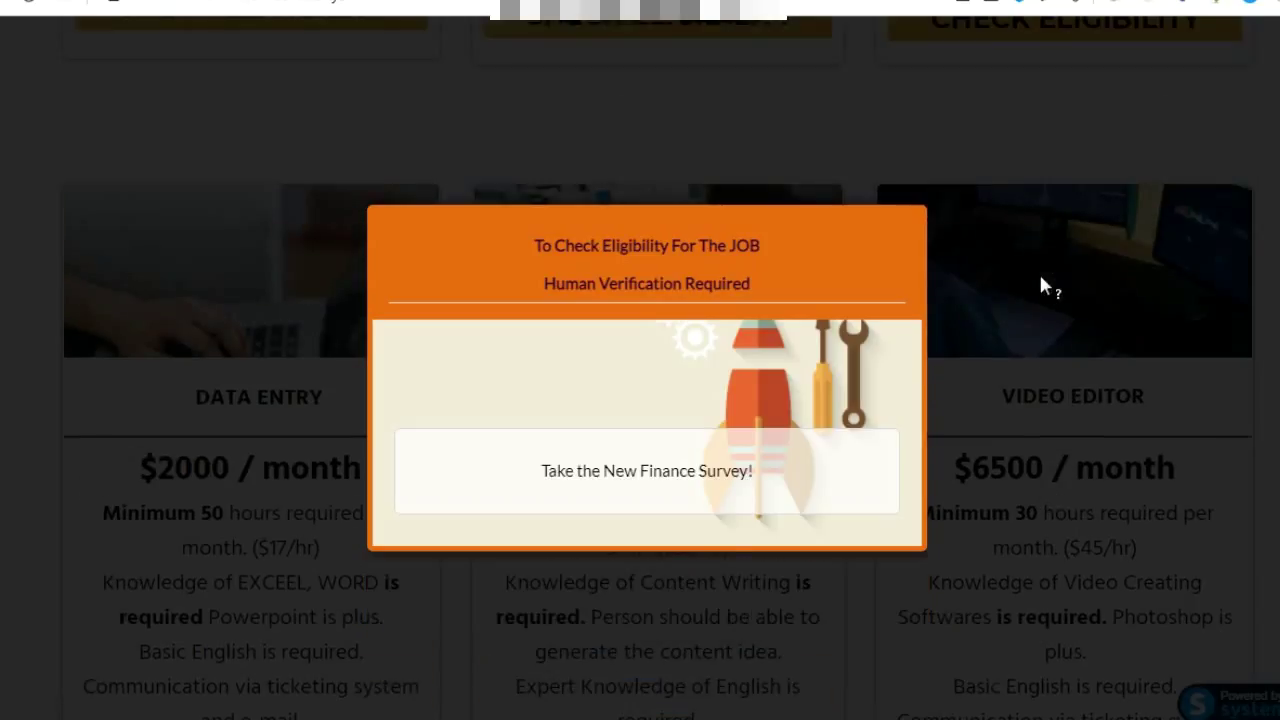
pyautogui.scroll(2, 934, 420)
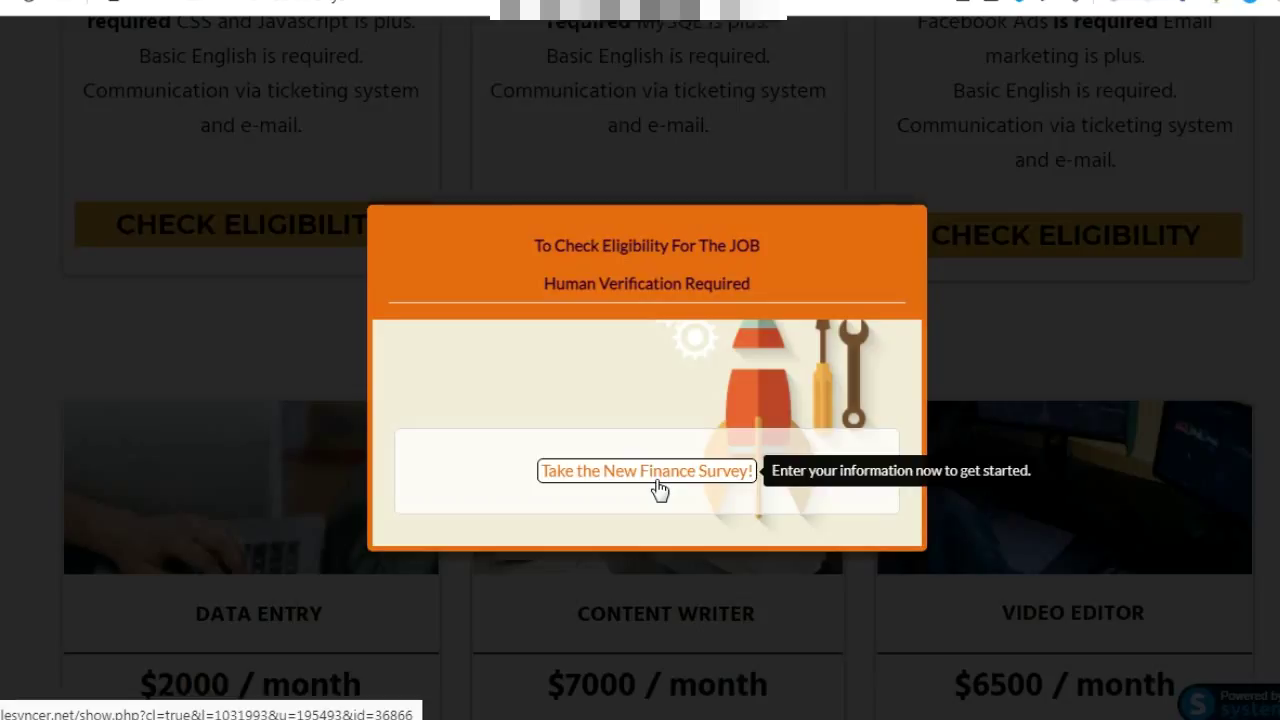
pyautogui.scroll(-4, 659, 489)
pyautogui.scroll(1, 659, 489)
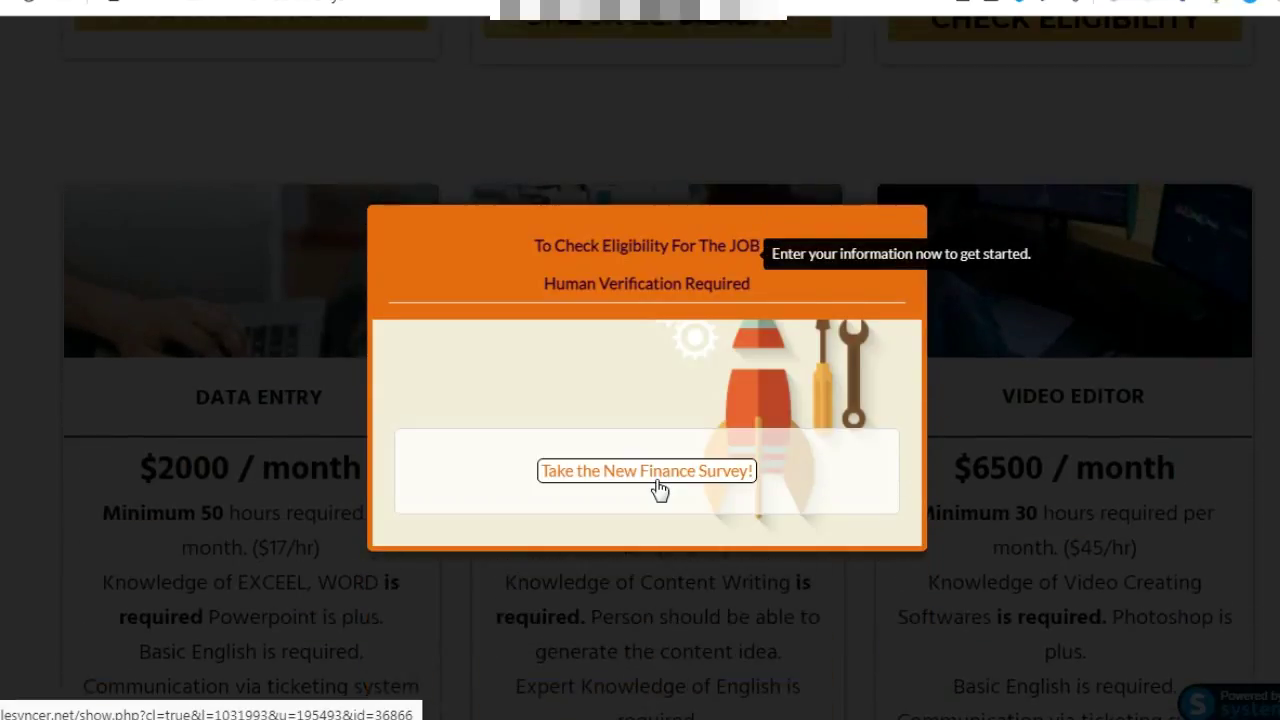
pyautogui.scroll(-1, 659, 489)
pyautogui.scroll(12, 659, 489)
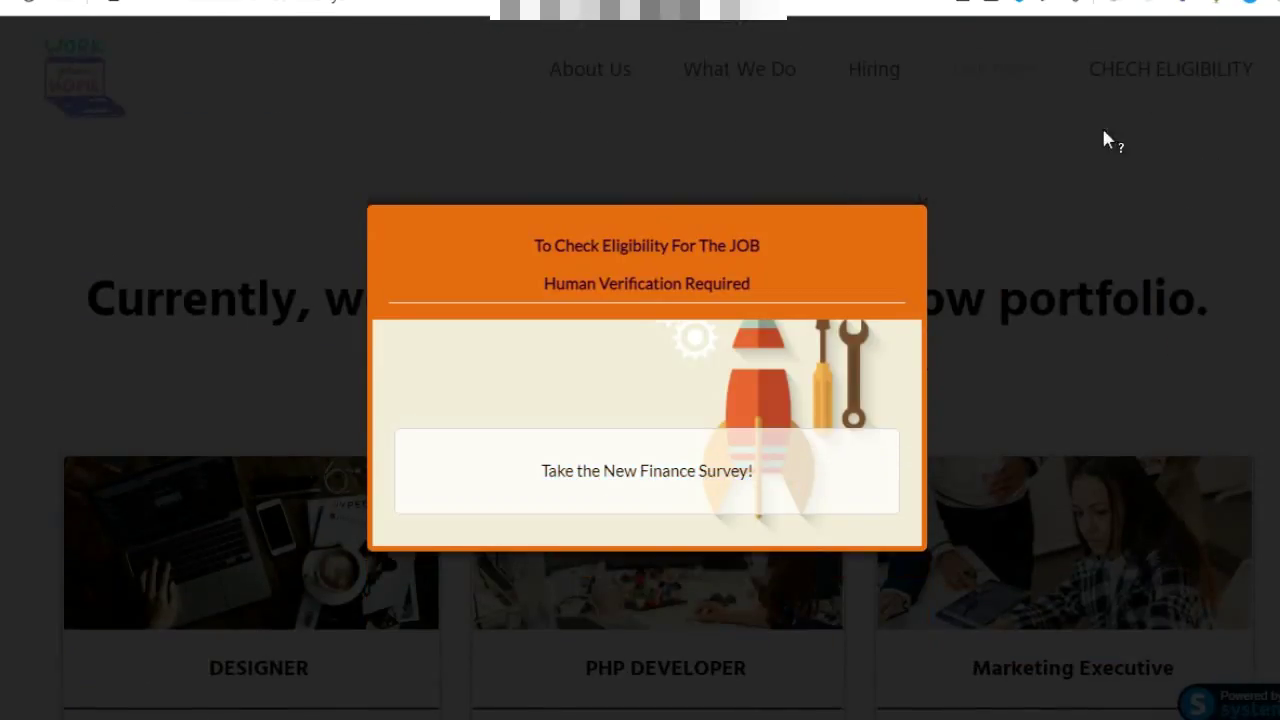
# In the Systeme.io tab, open the Work From Home Online blog and edit its Home page.
pyautogui.hotkey('ctrl', 'Tab')
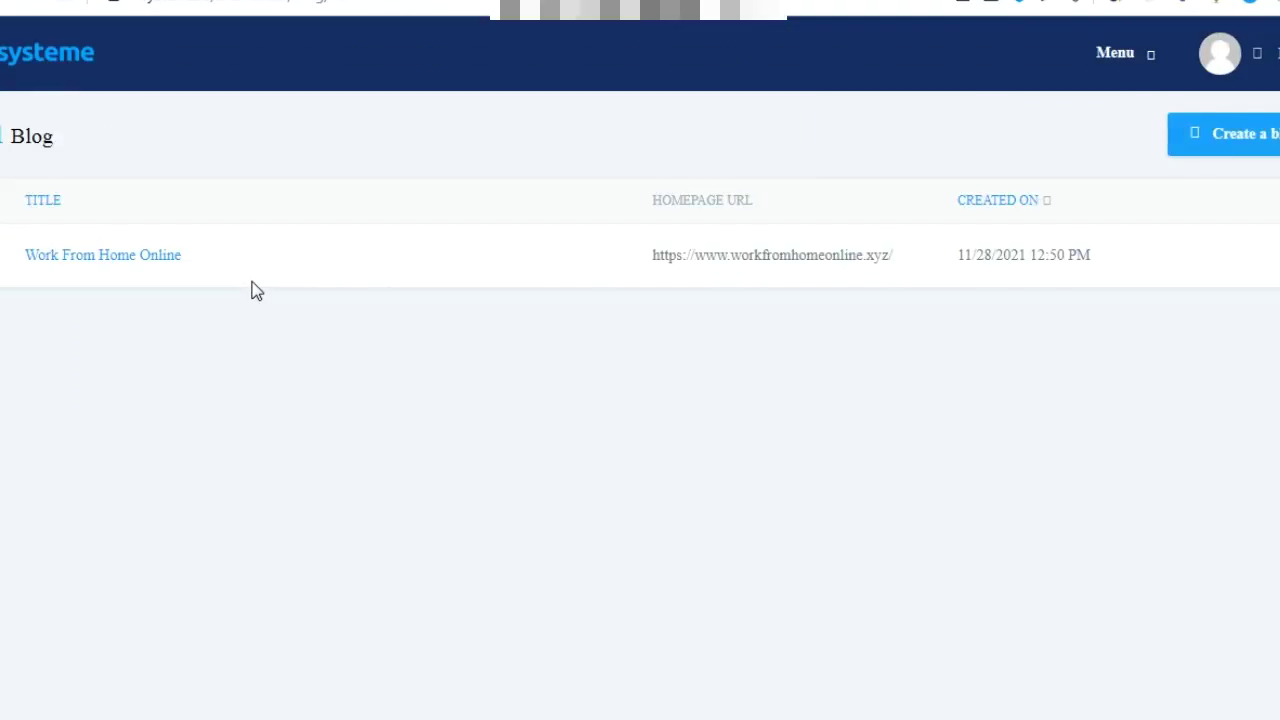
pyautogui.click(160, 260)
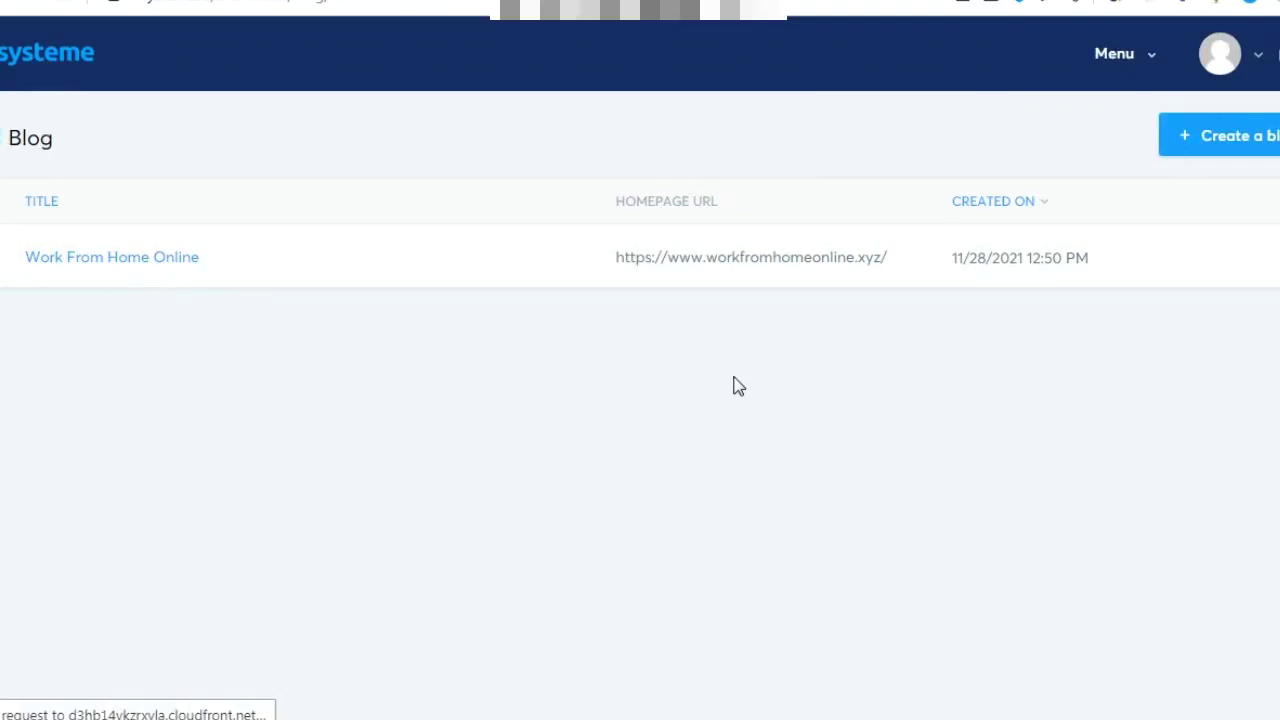
pyautogui.moveTo(1146, 522)
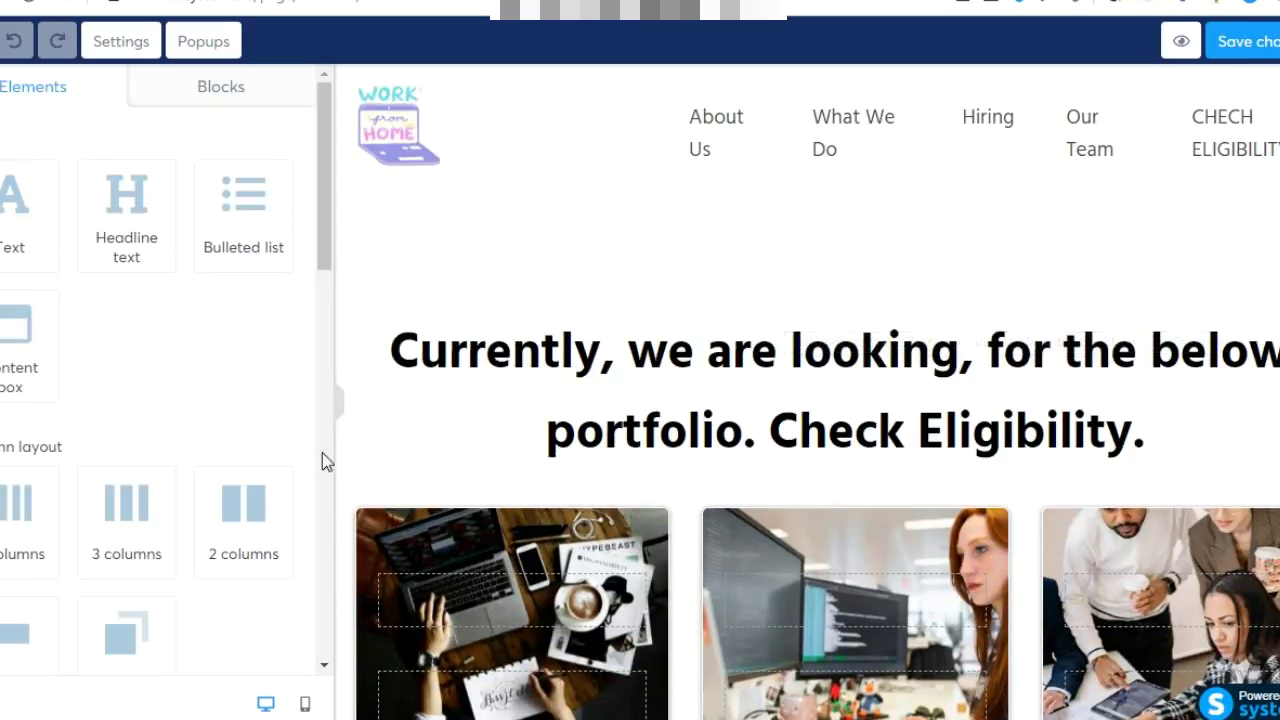
# Collapse the elements sidebar and add links to the third and middle CHECK ELIGIBILITY buttons.
pyautogui.click(340, 417)
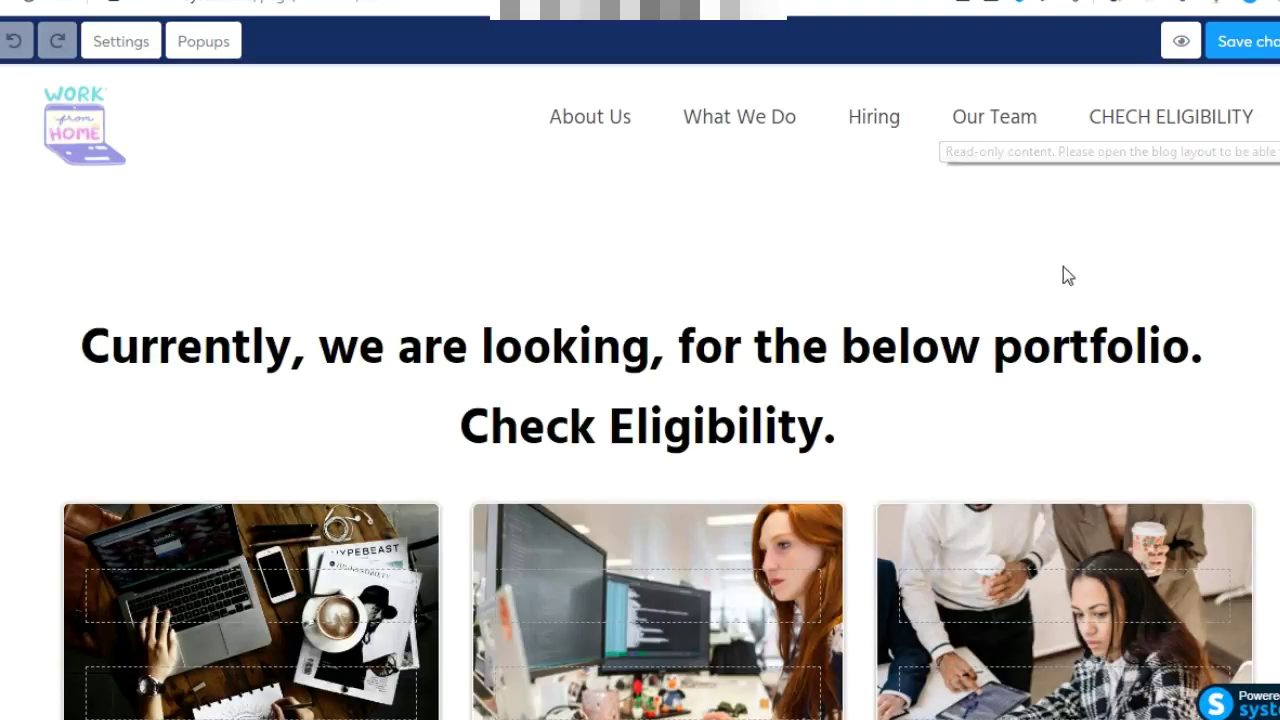
pyautogui.scroll(-9, 1030, 348)
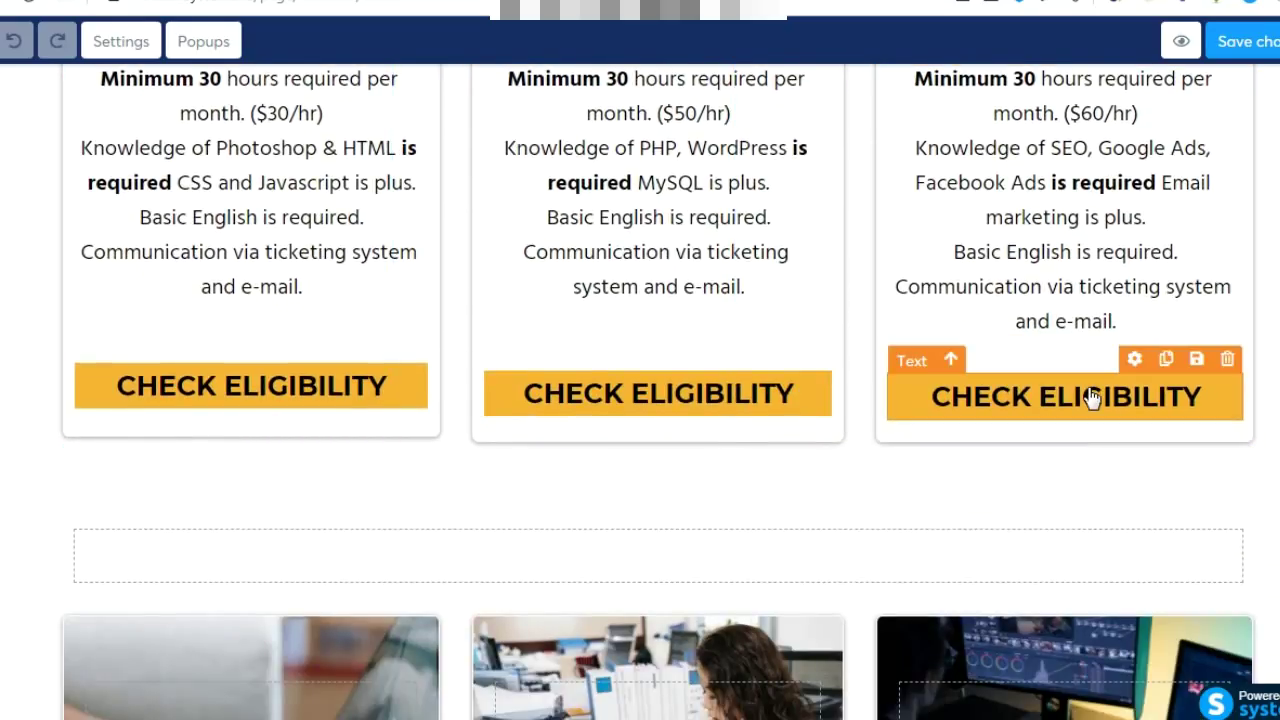
pyautogui.click(1092, 398)
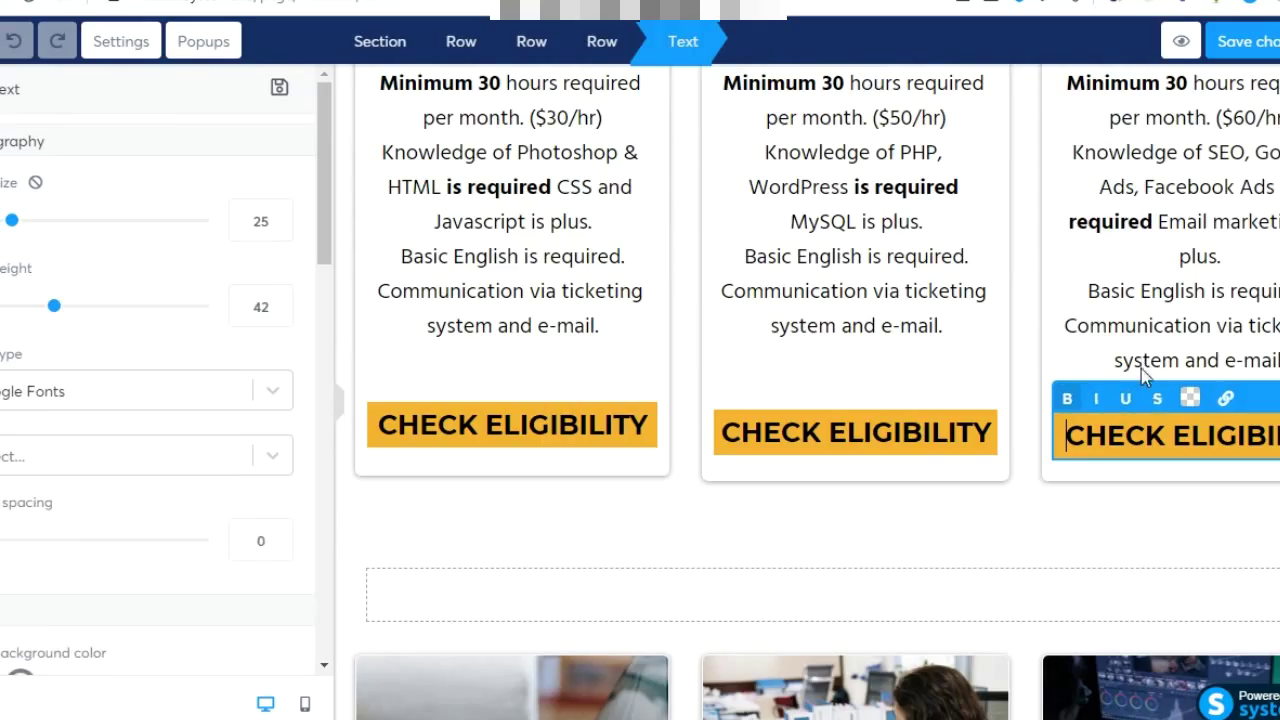
pyautogui.click(1227, 400)
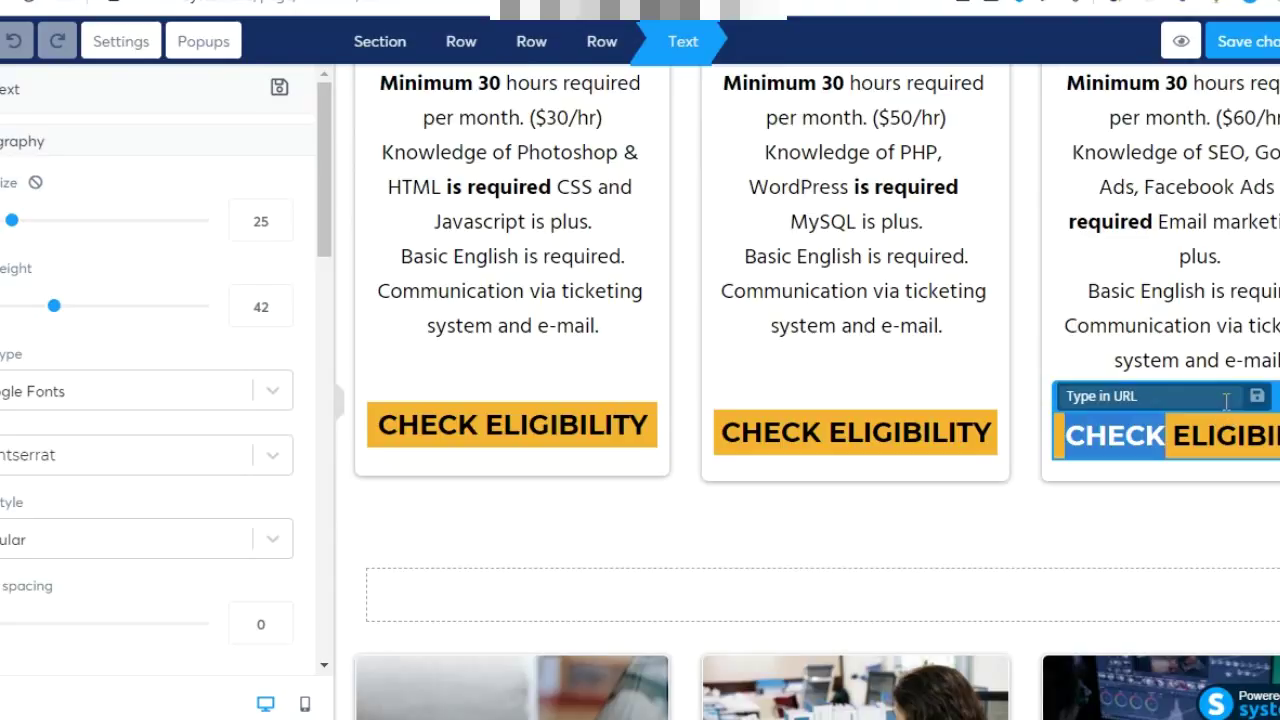
pyautogui.click(920, 425)
pyautogui.click(922, 432)
pyautogui.click(880, 397)
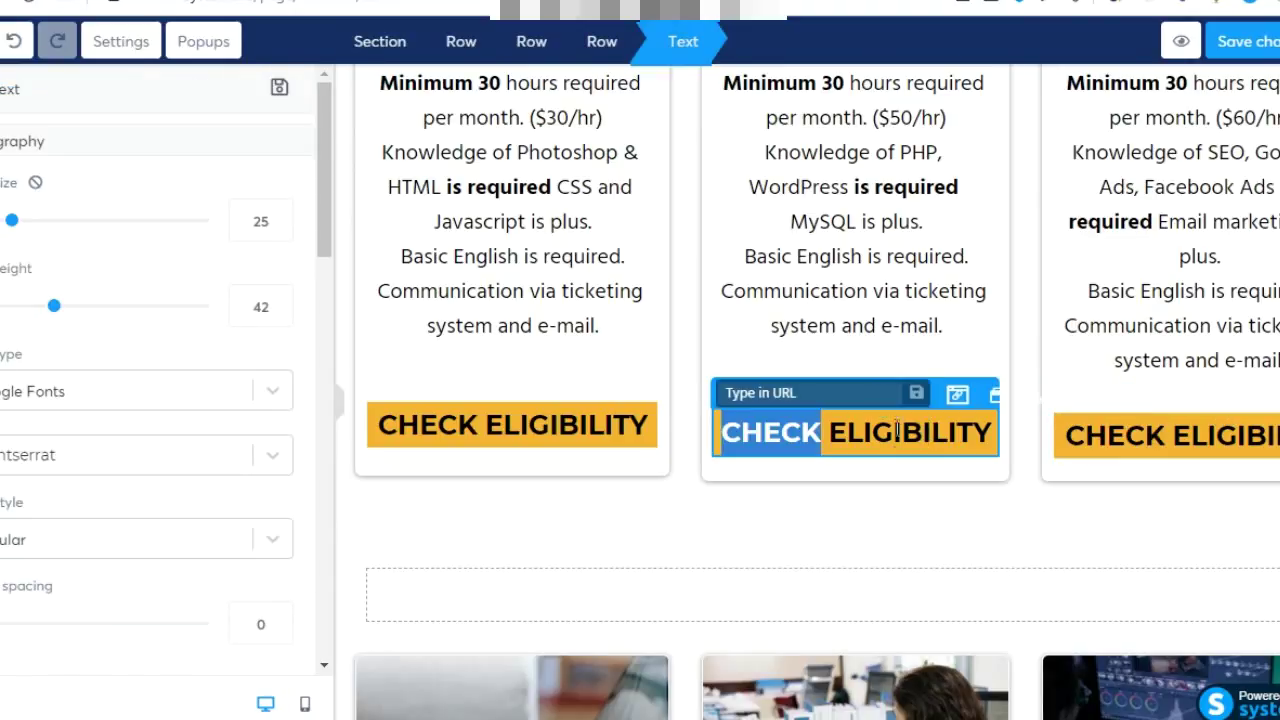
pyautogui.click(907, 515)
# Scroll down through the job cards and What We Do section, then back up.
pyautogui.scroll(-3, 908, 520)
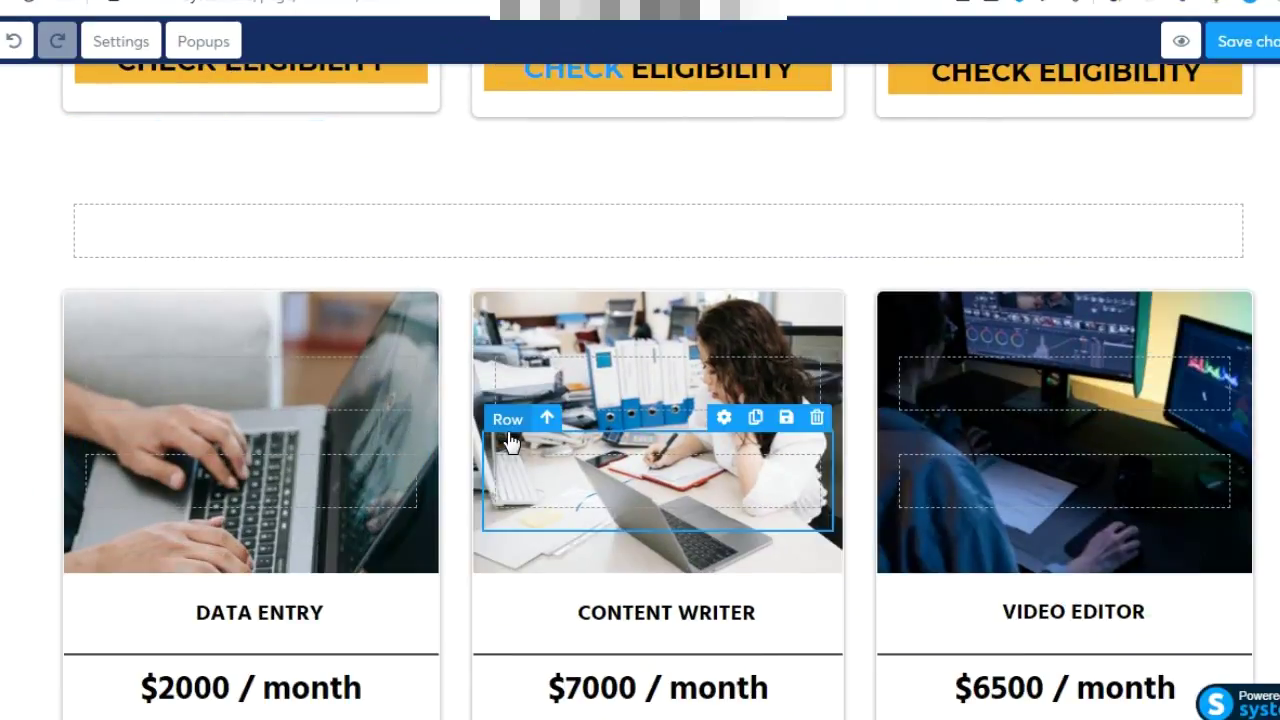
pyautogui.scroll(-11, 510, 442)
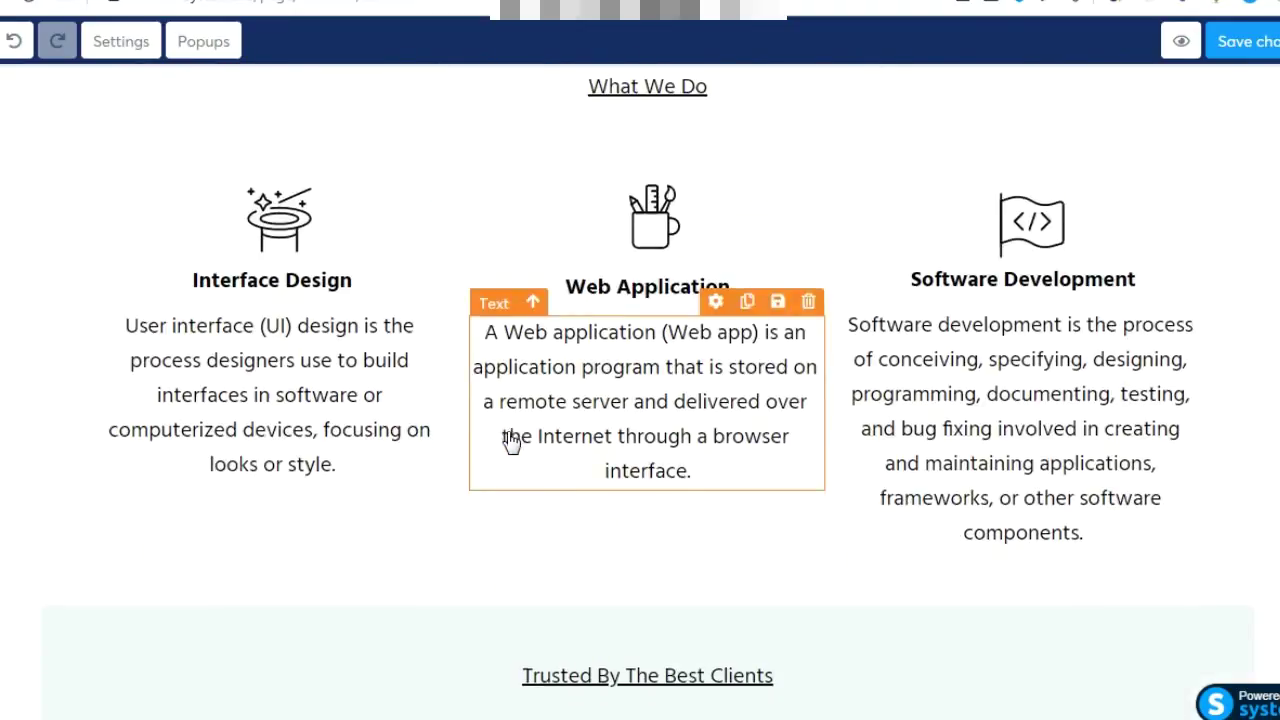
pyautogui.scroll(4, 511, 443)
pyautogui.scroll(12, 510, 442)
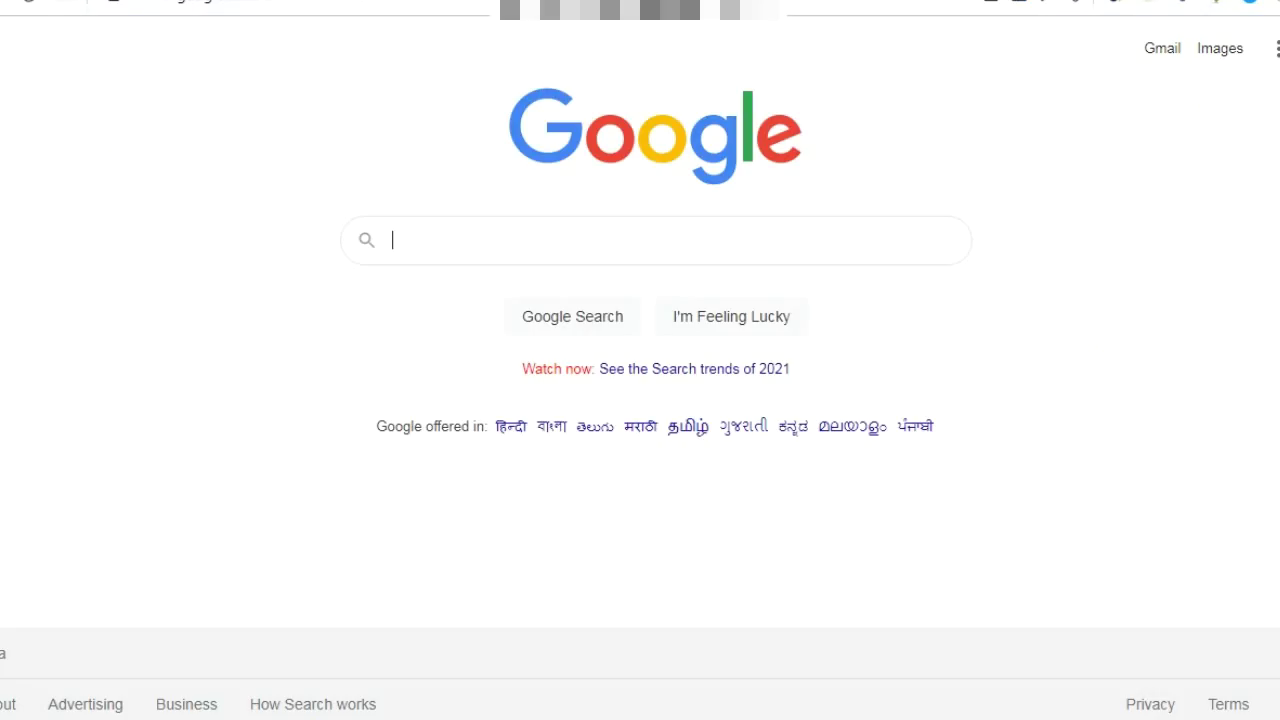
# Search Google for 'free job templates' and scroll through the results.
pyautogui.write('free job temp')
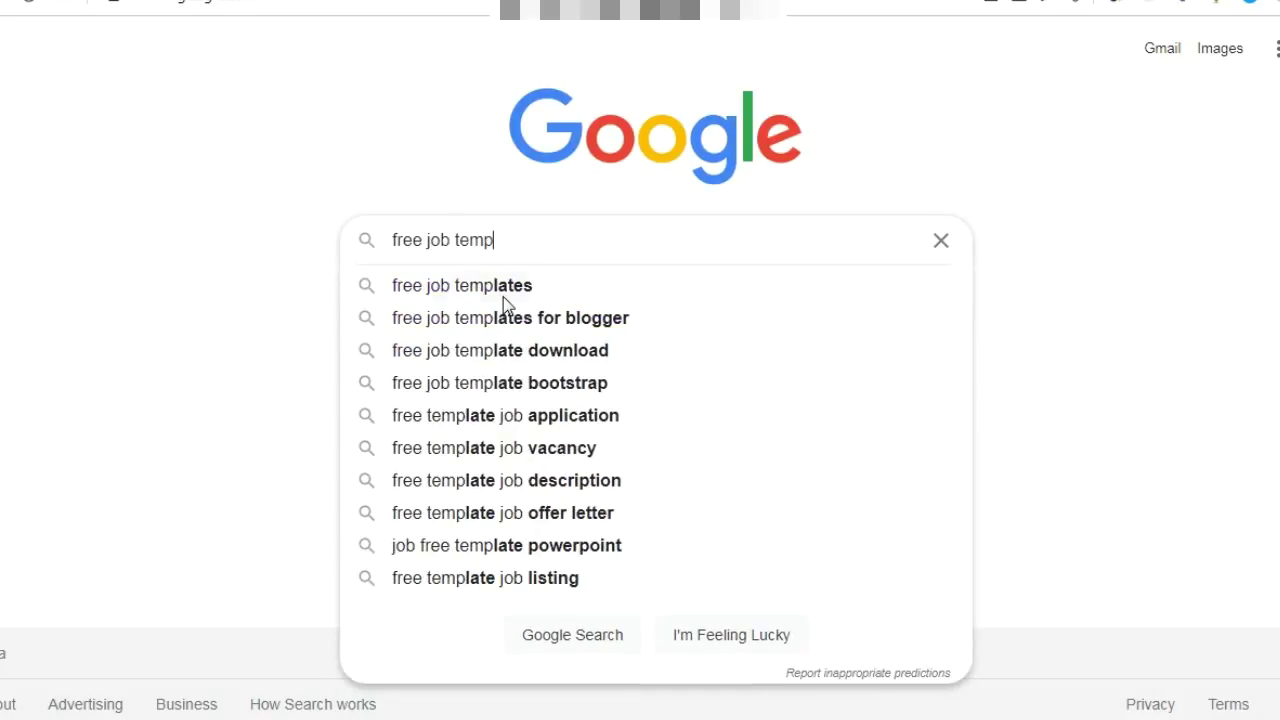
pyautogui.click(503, 297)
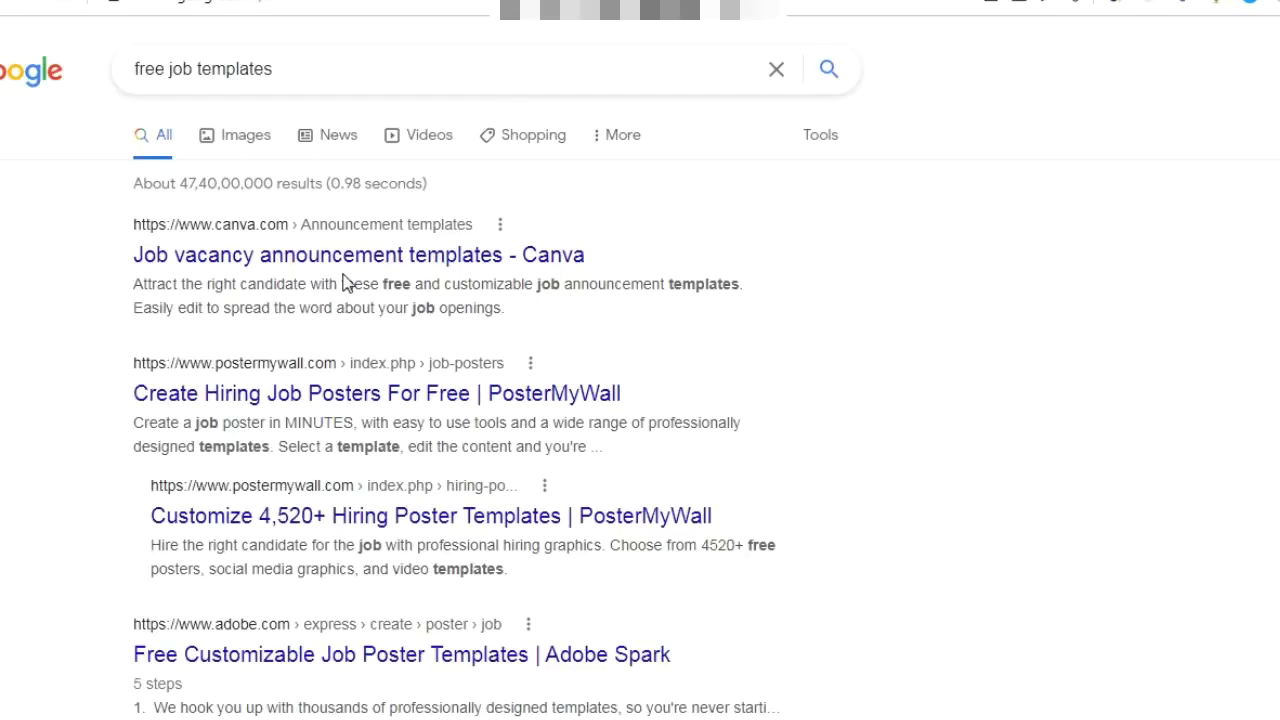
pyautogui.scroll(-1, 86, 487)
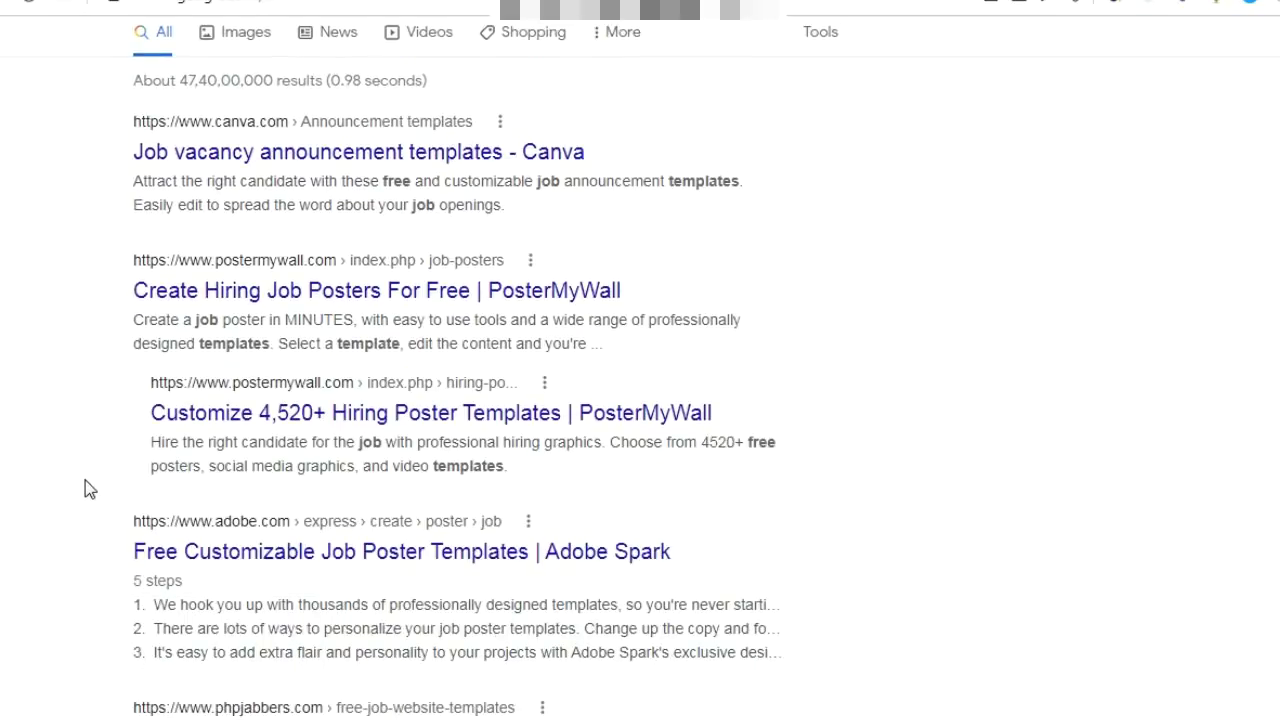
pyautogui.scroll(-4, 85, 481)
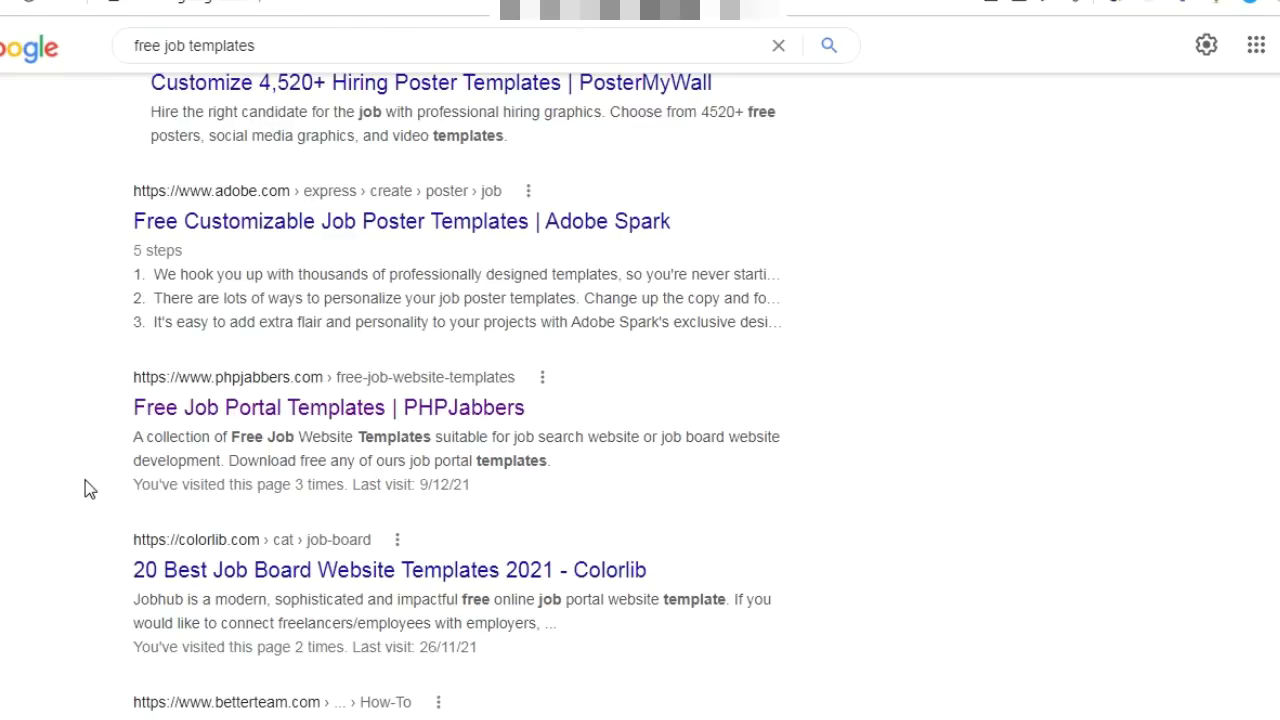
pyautogui.scroll(-2, 85, 480)
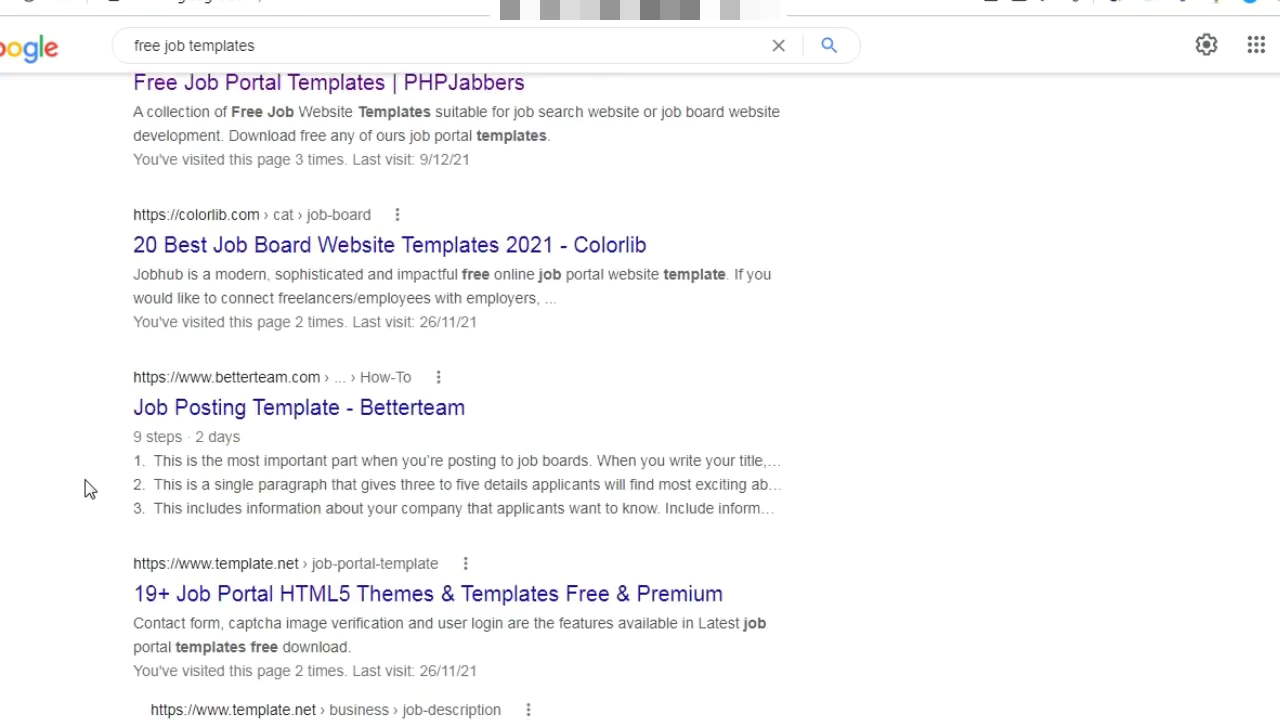
pyautogui.scroll(-2, 85, 480)
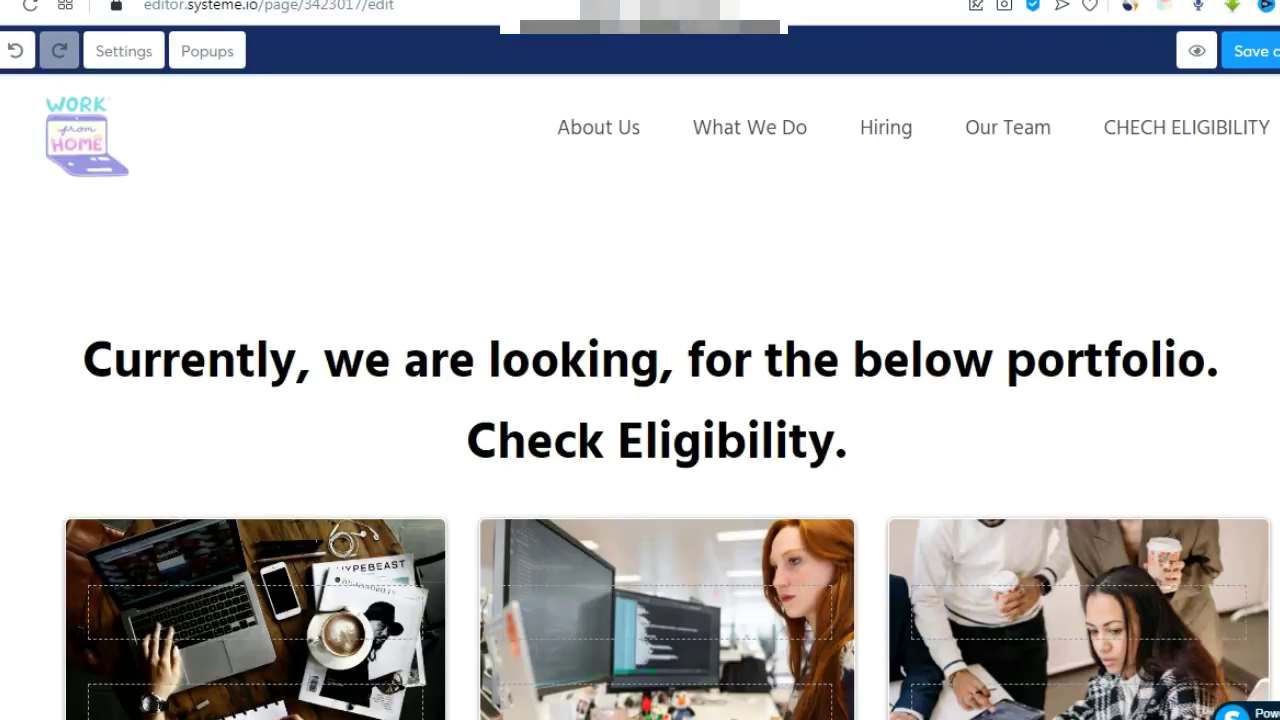
# Leave the editor without saving, open the Work From Home Online blog, and copy its URL.
pyautogui.hotkey('alt', 'Left')
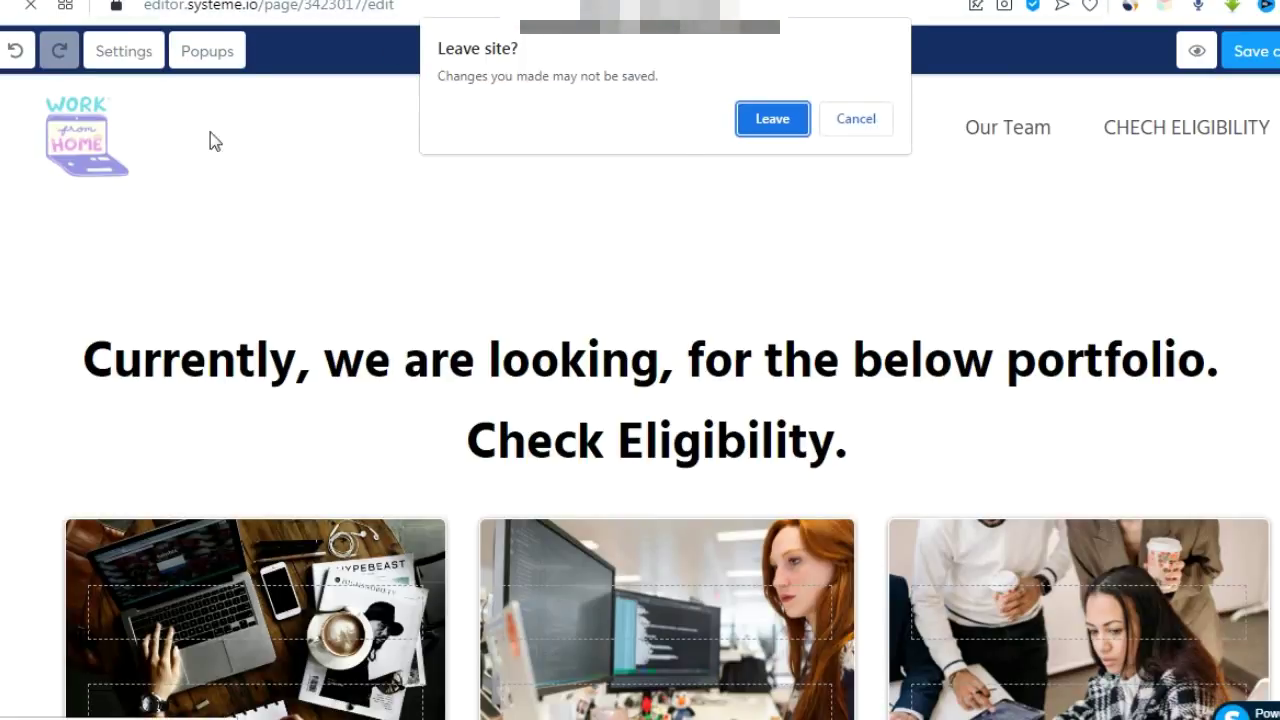
pyautogui.click(775, 121)
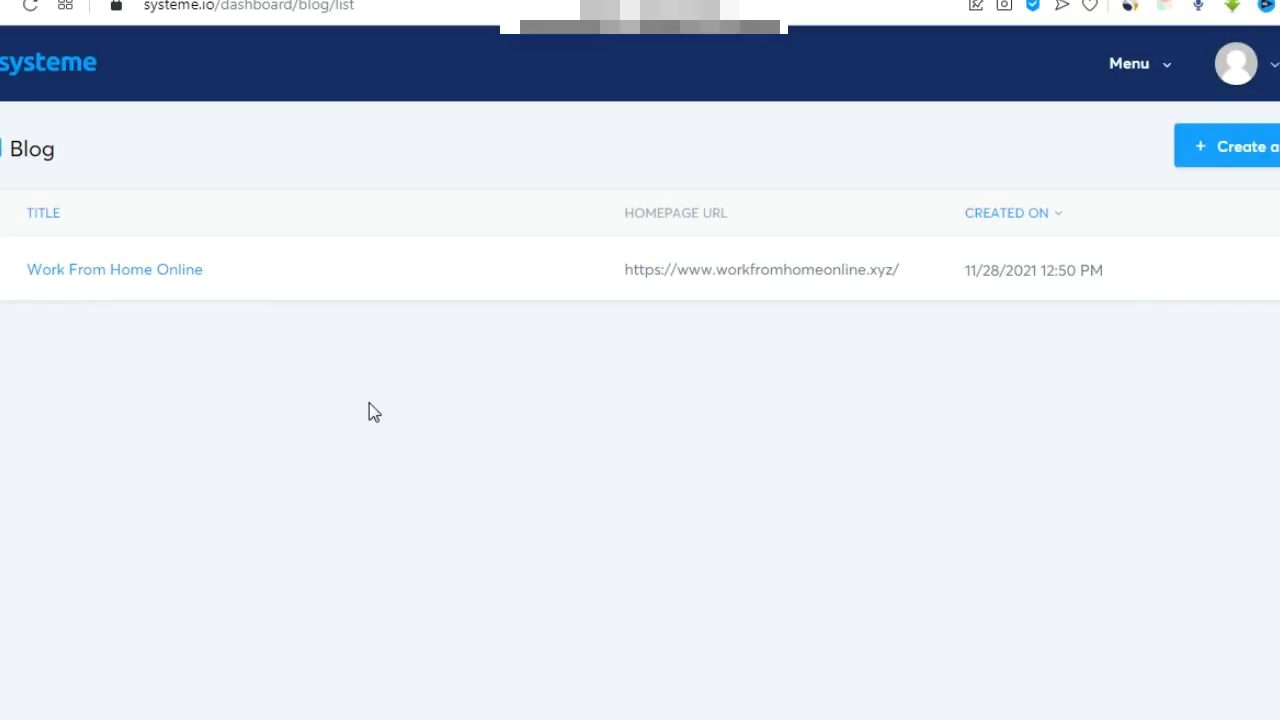
pyautogui.click(149, 272)
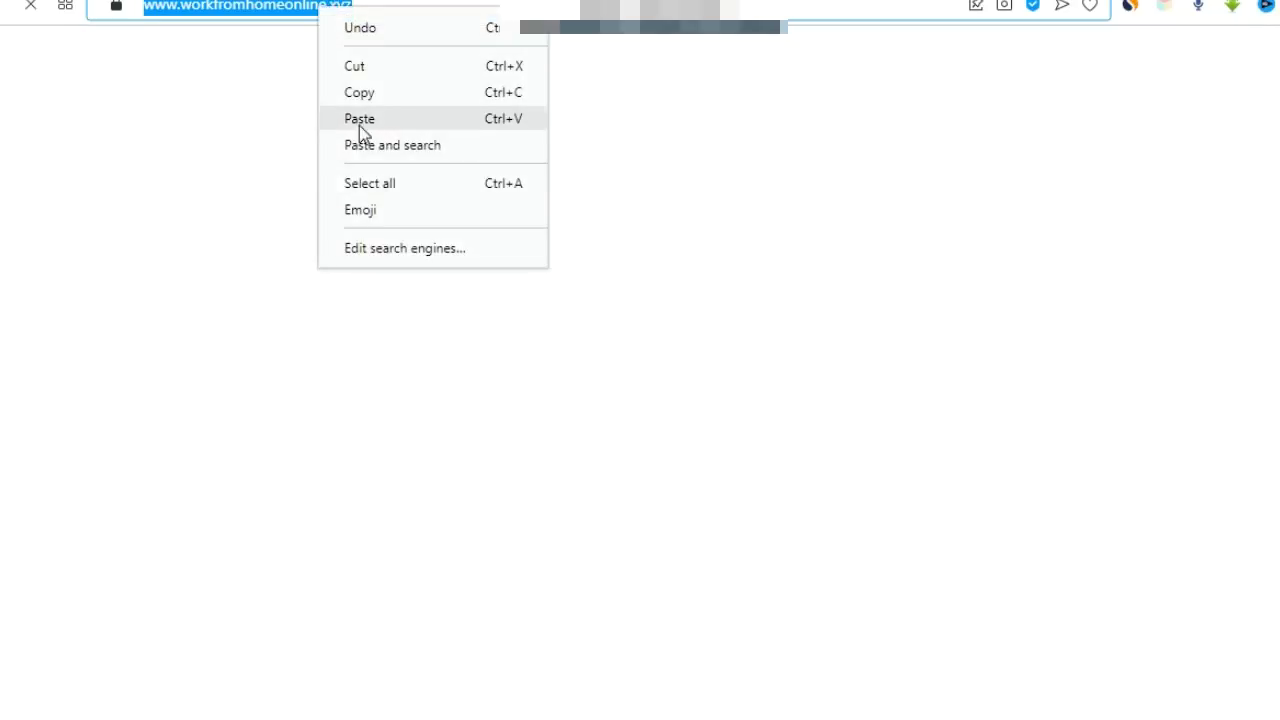
pyautogui.click(358, 92)
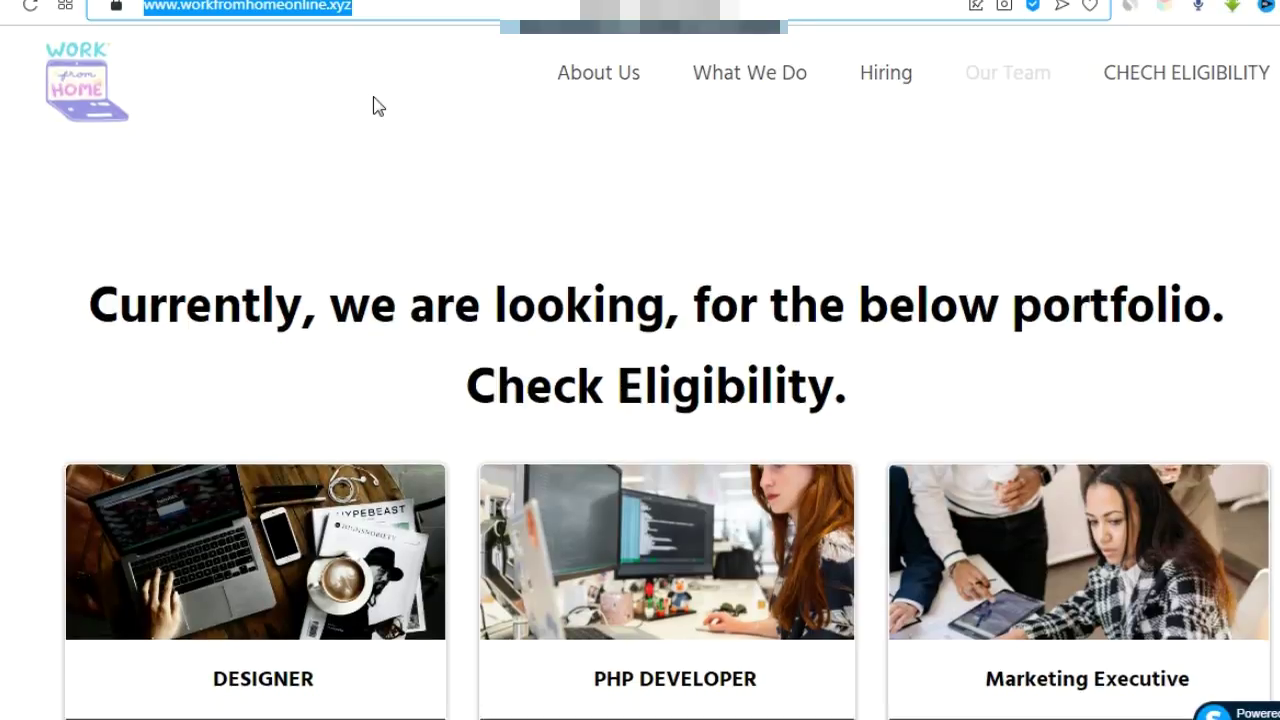
pyautogui.scroll(-4, 376, 106)
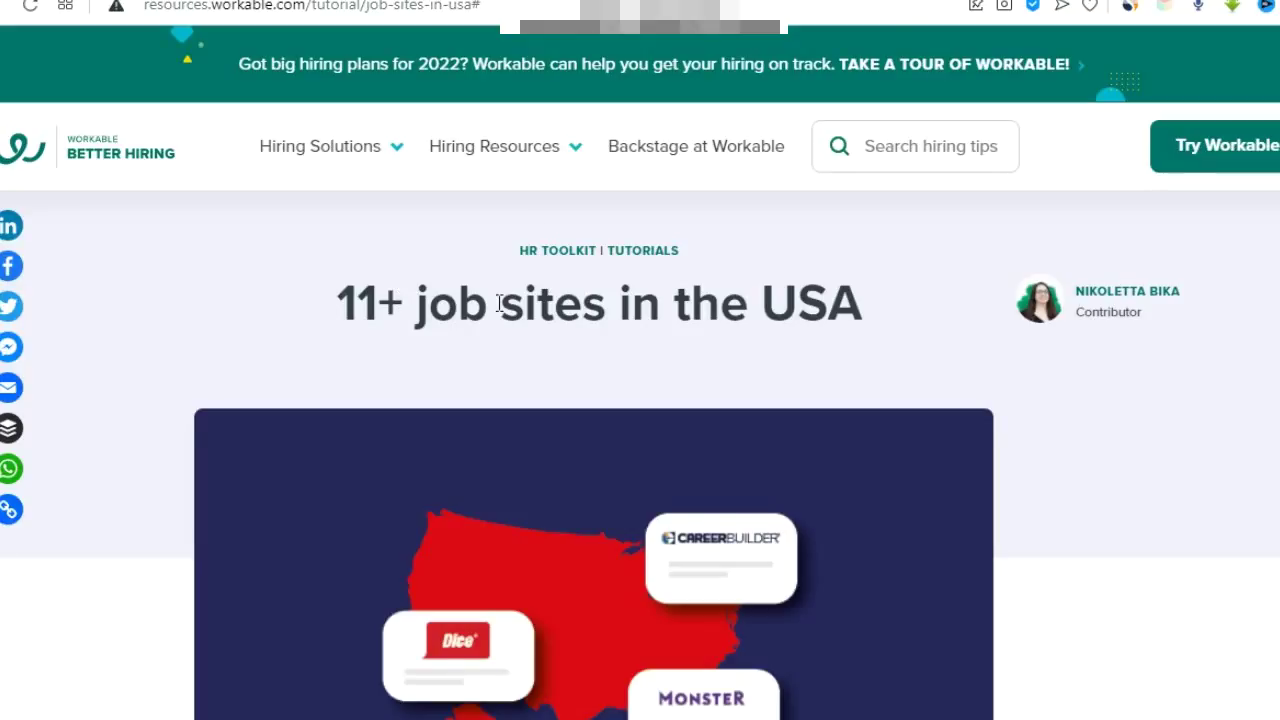
pyautogui.scroll(-10, 497, 300)
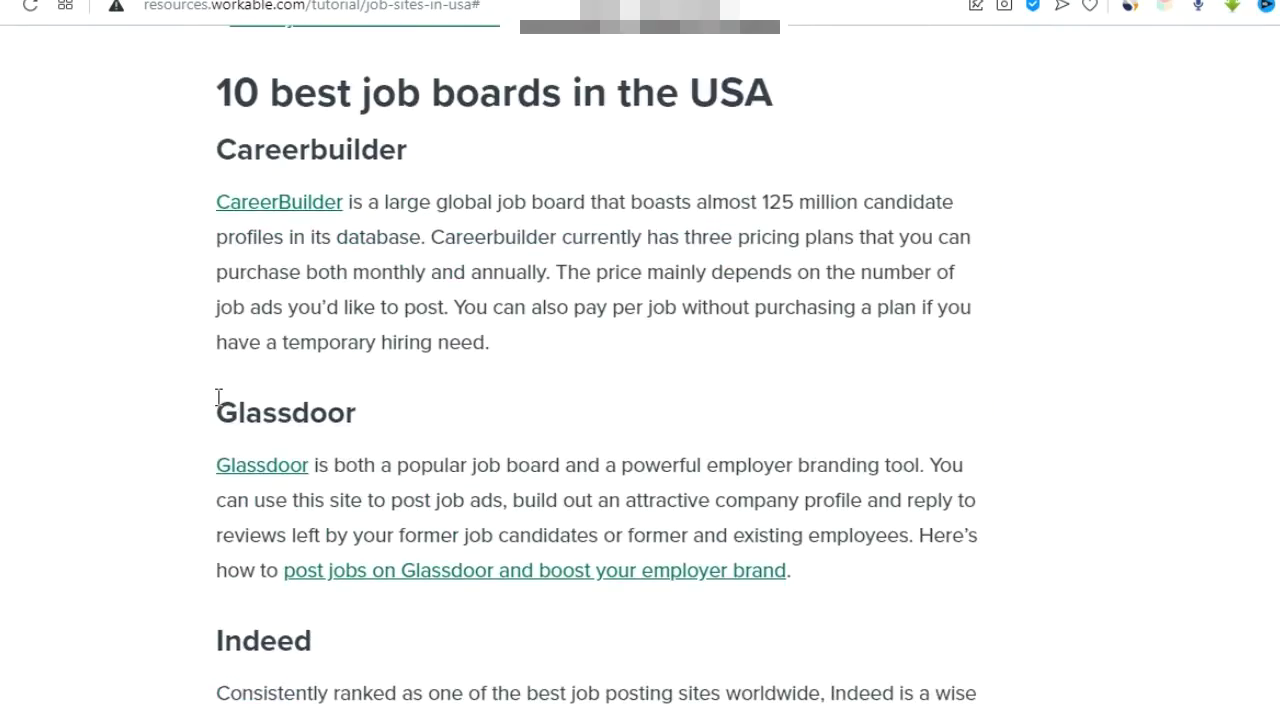
pyautogui.scroll(-2, 217, 400)
pyautogui.moveTo(210, 190); pyautogui.dragTo(397, 214)
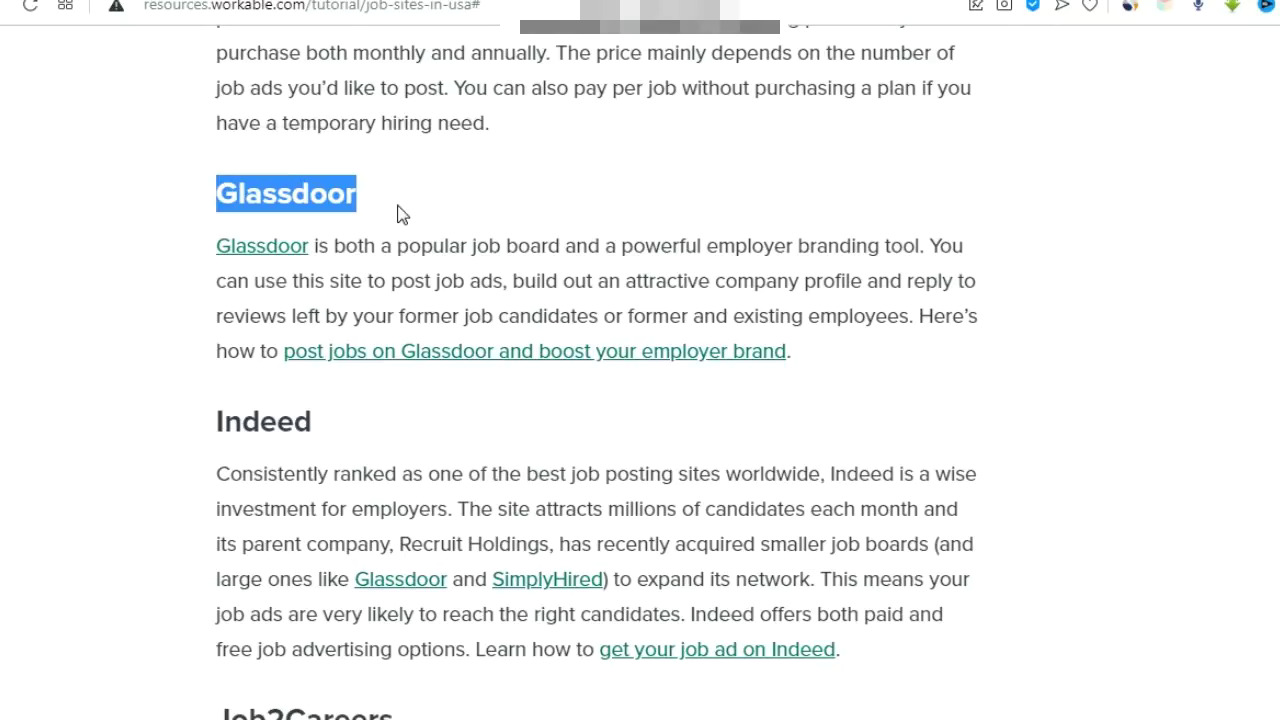
pyautogui.click(98, 330)
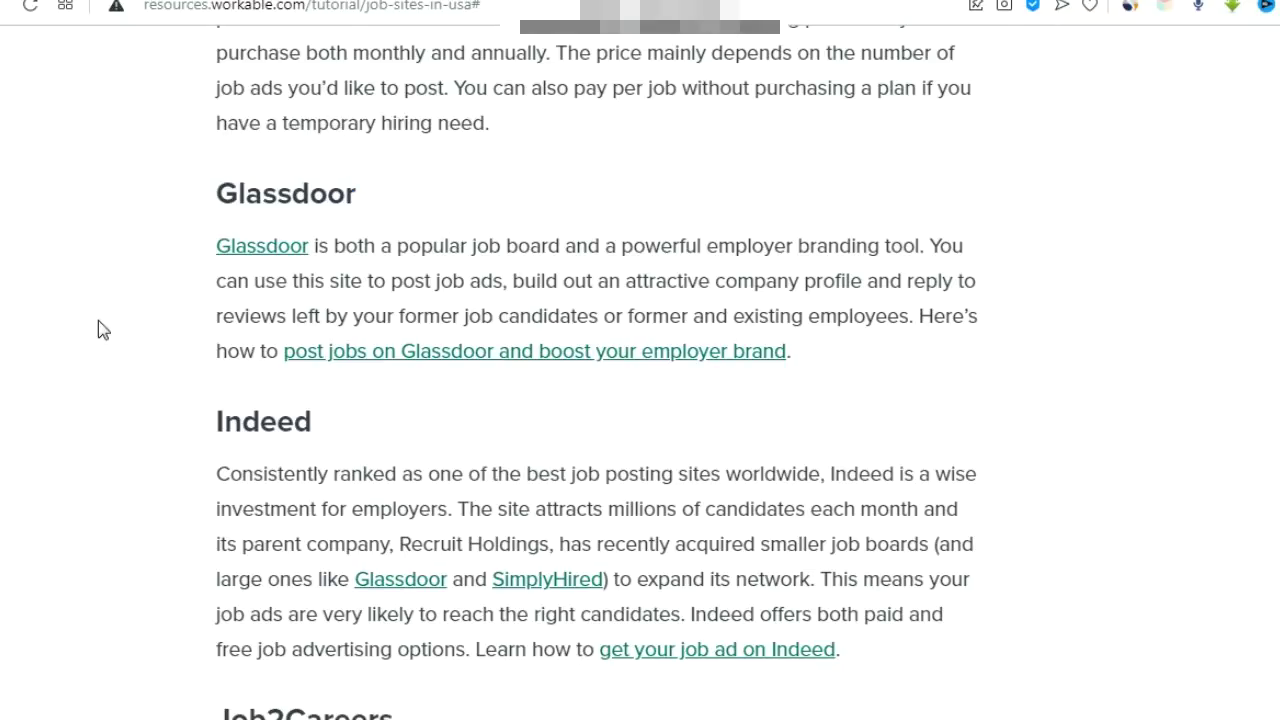
pyautogui.scroll(-3, 98, 321)
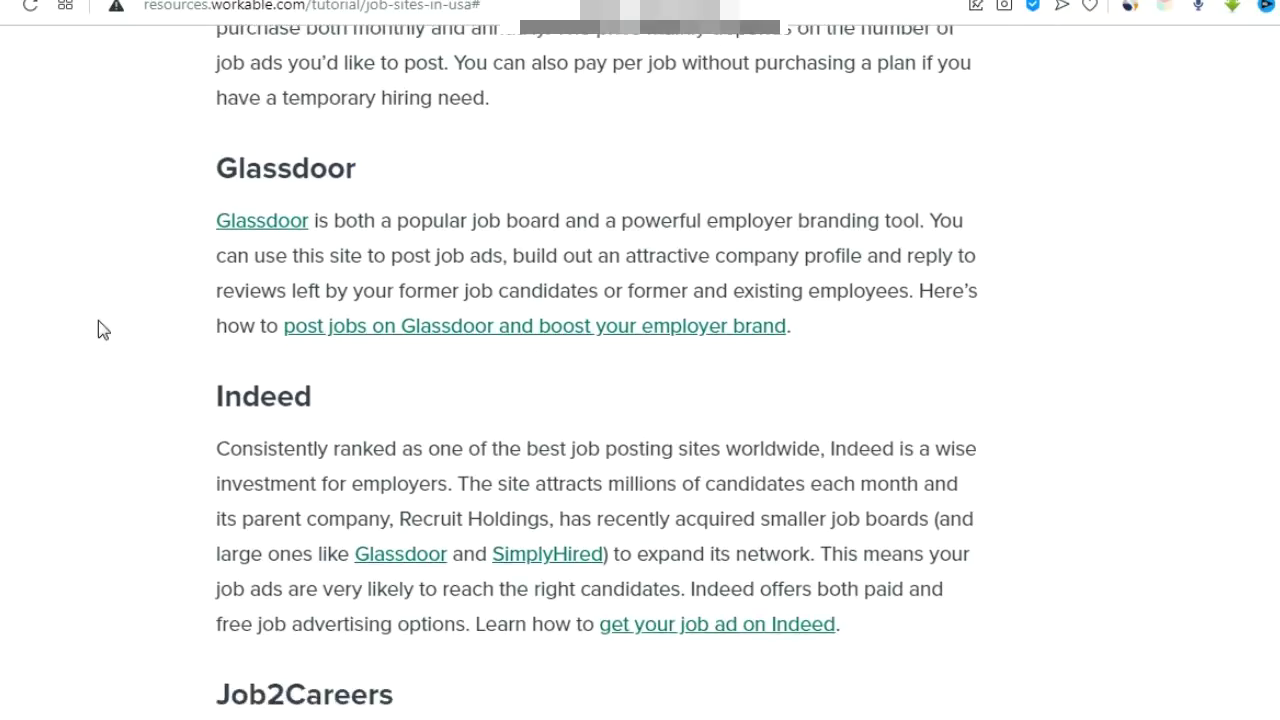
pyautogui.scroll(-5, 98, 321)
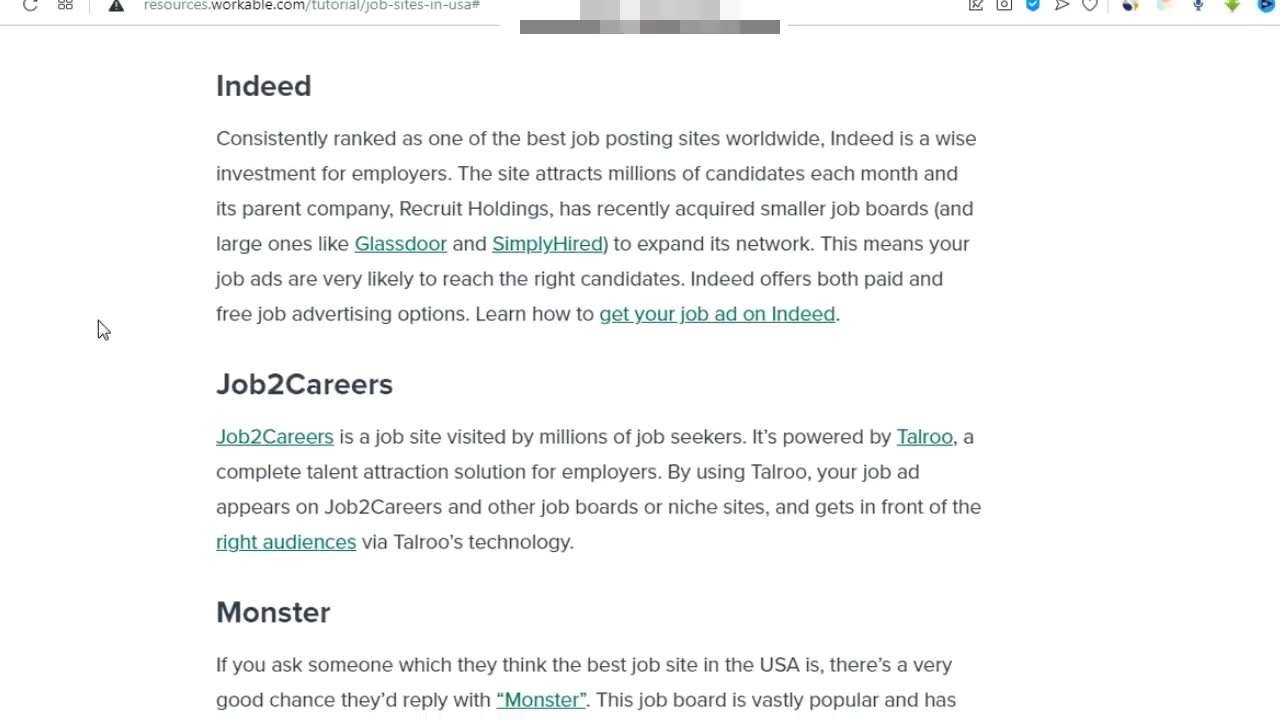
pyautogui.scroll(-5, 98, 321)
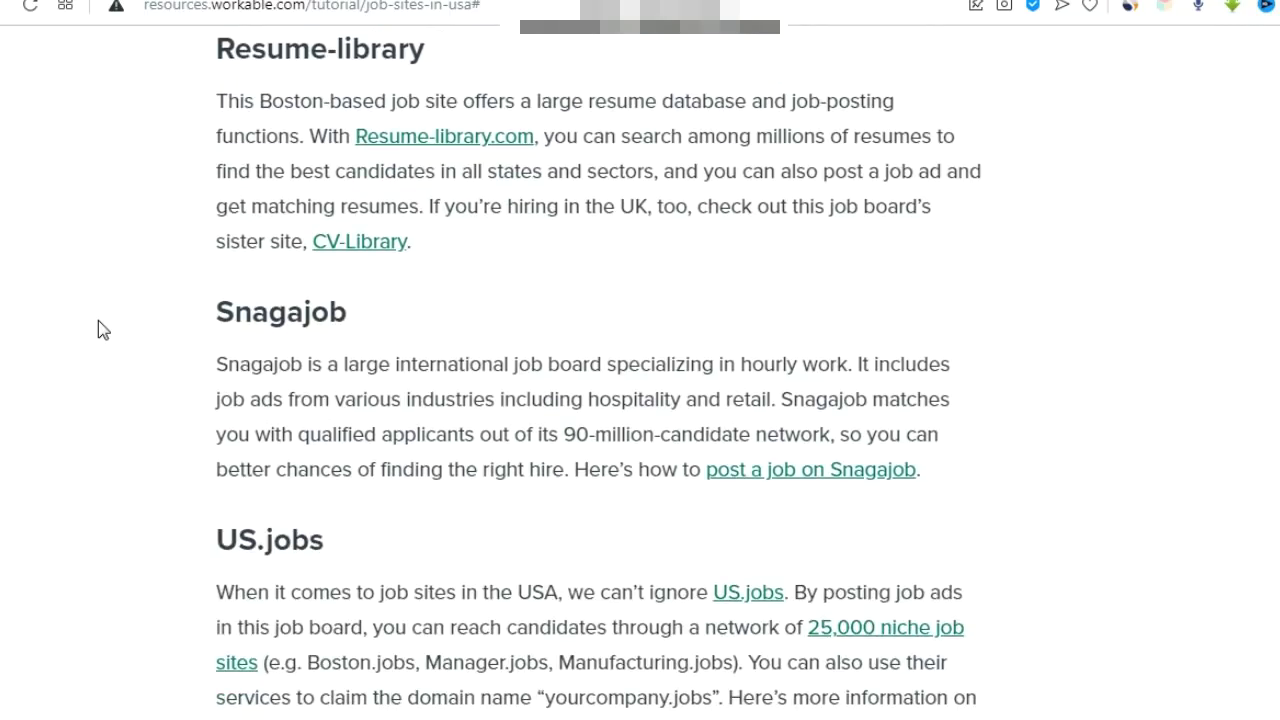
pyautogui.scroll(-4, 98, 330)
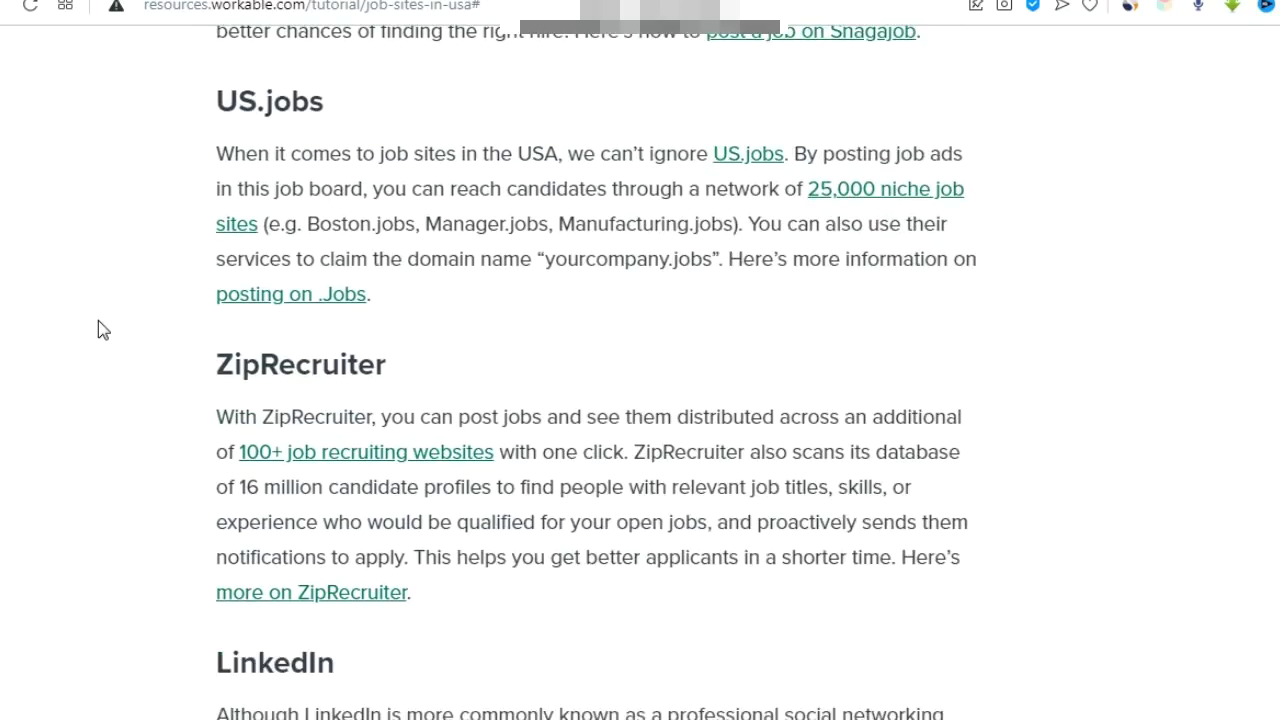
pyautogui.scroll(-2, 98, 330)
pyautogui.scroll(-4, 98, 330)
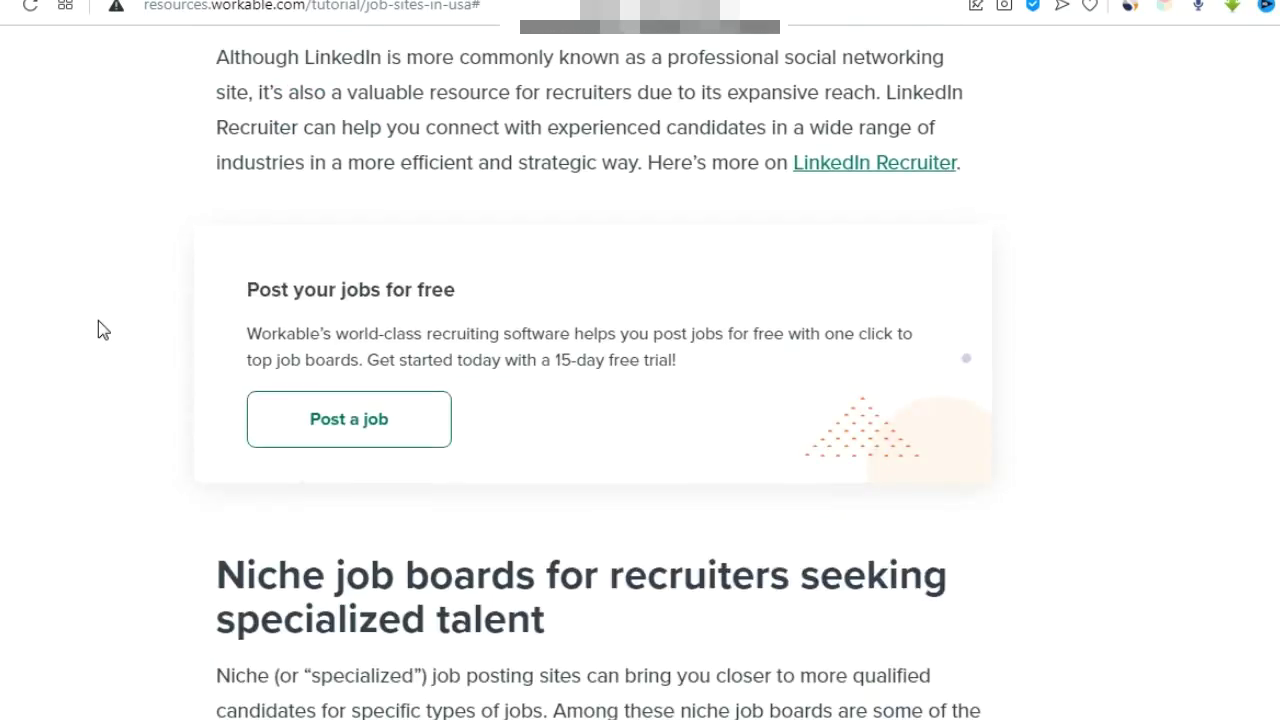
pyautogui.scroll(15, 98, 330)
pyautogui.scroll(17, 98, 322)
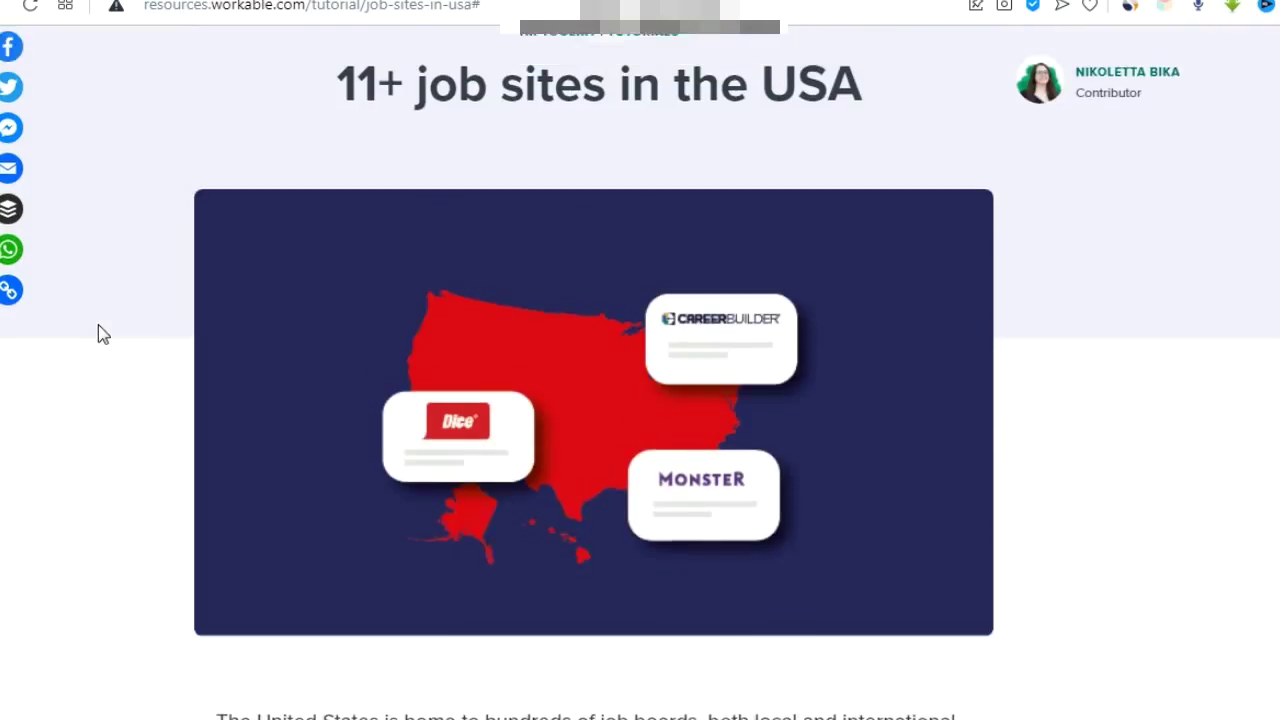
pyautogui.scroll(-6, 98, 328)
pyautogui.scroll(-8, 98, 327)
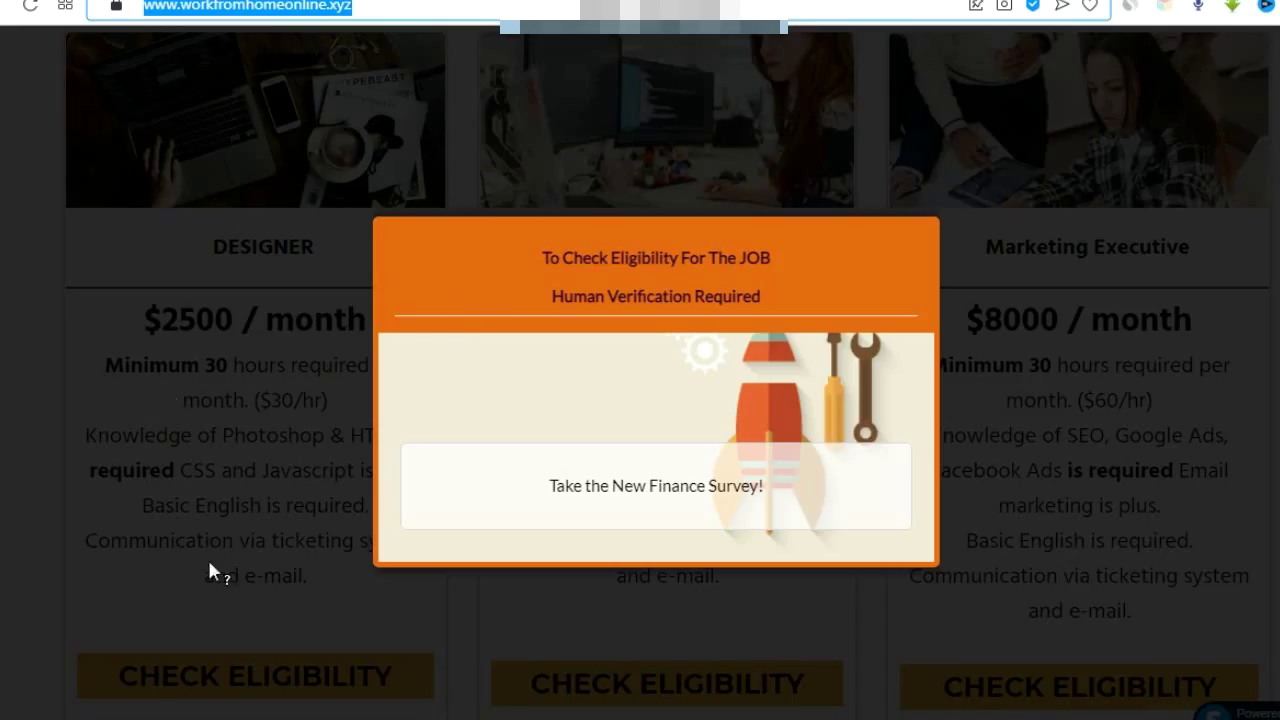
# Scroll the live job site behind the Human Verification Required popup to check the locked listings.
pyautogui.scroll(-11, 219, 436)
pyautogui.scroll(5, 218, 444)
pyautogui.scroll(-5, 218, 444)
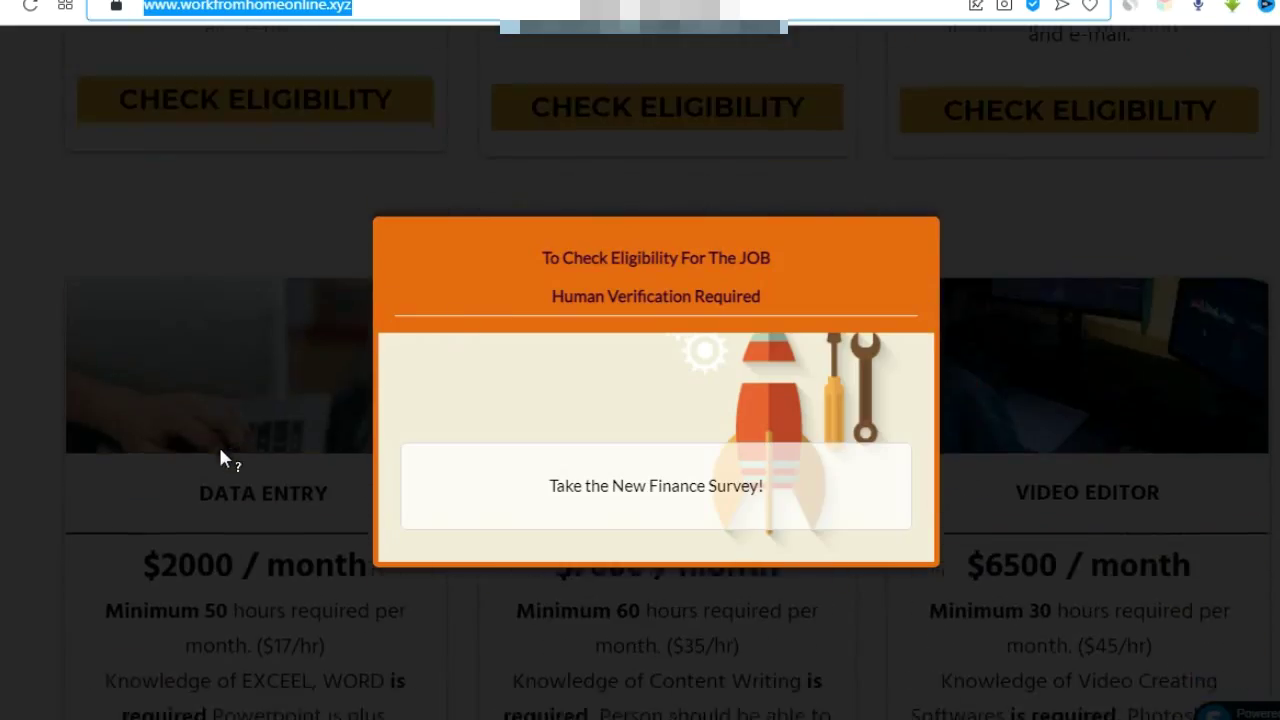
pyautogui.scroll(2, 218, 444)
pyautogui.scroll(11, 217, 444)
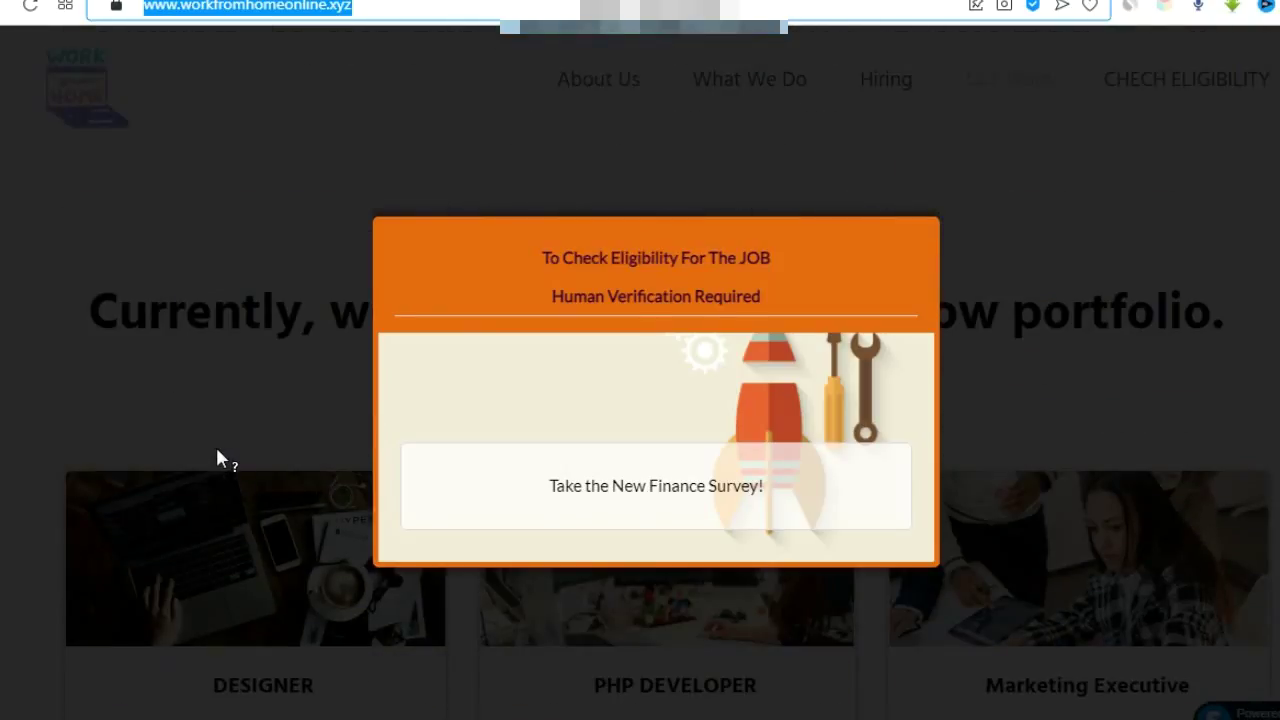
pyautogui.scroll(-2, 216, 447)
pyautogui.scroll(-1, 215, 444)
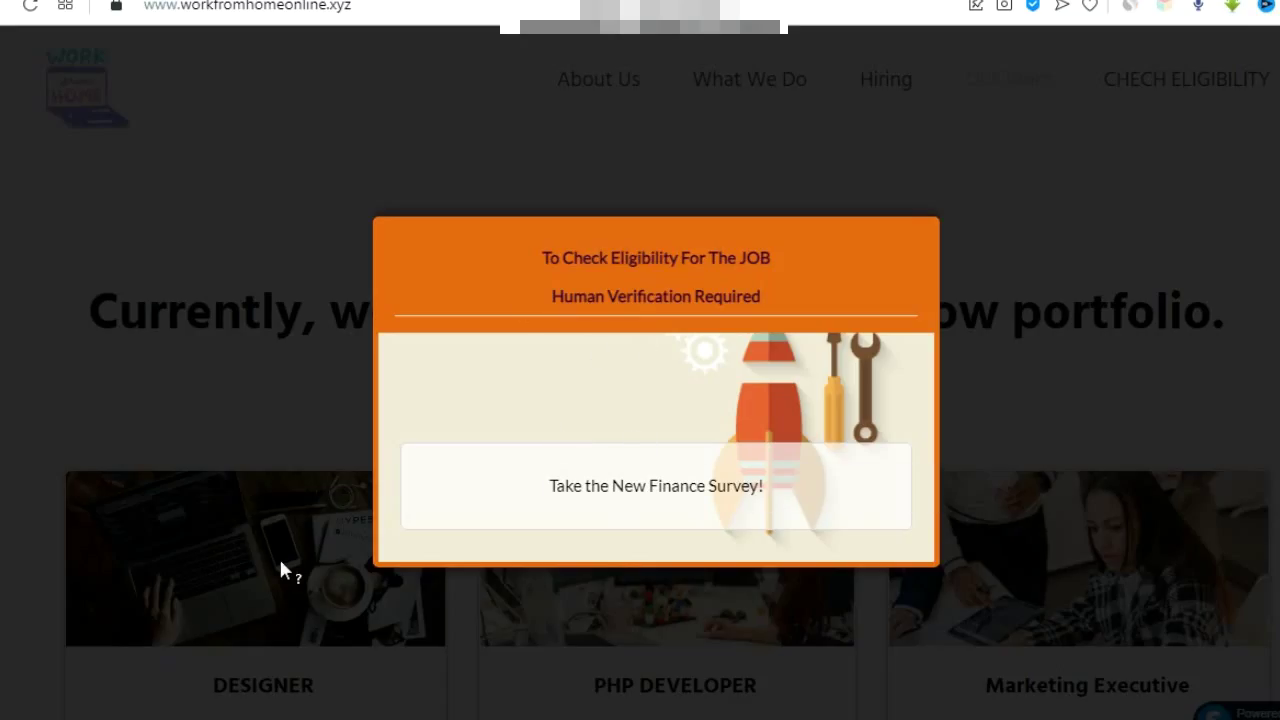
pyautogui.scroll(-5, 181, 497)
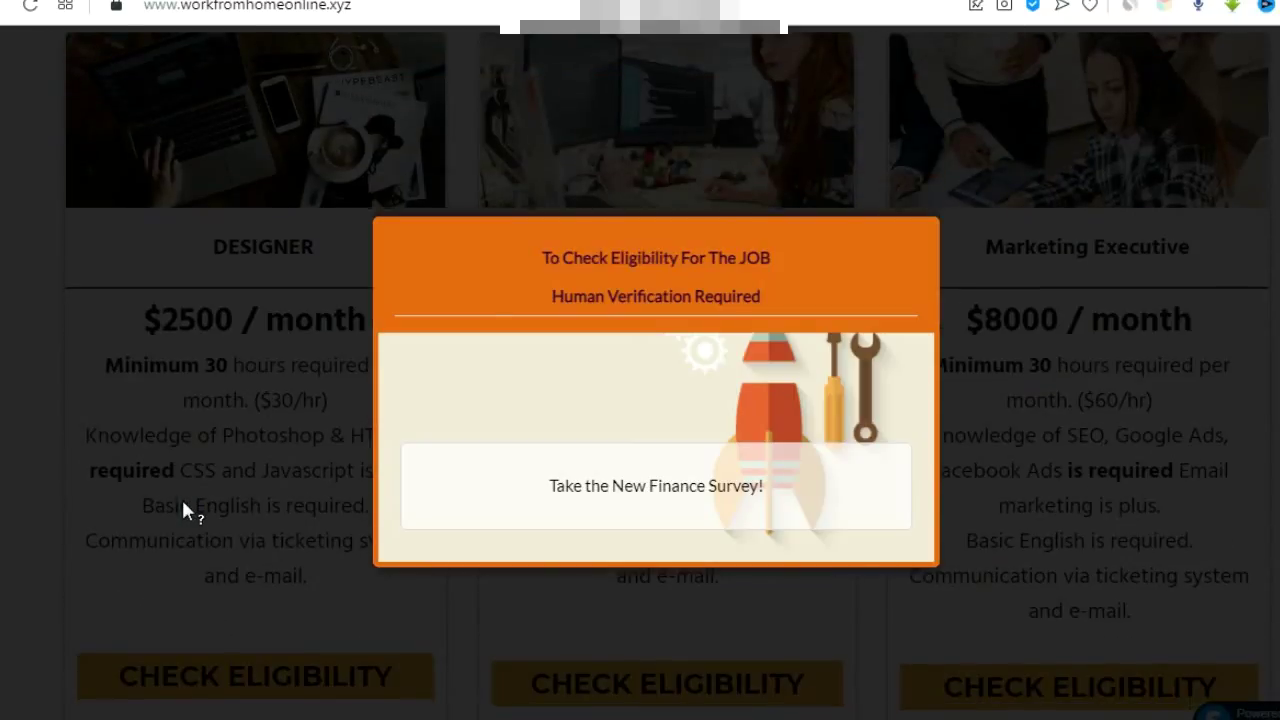